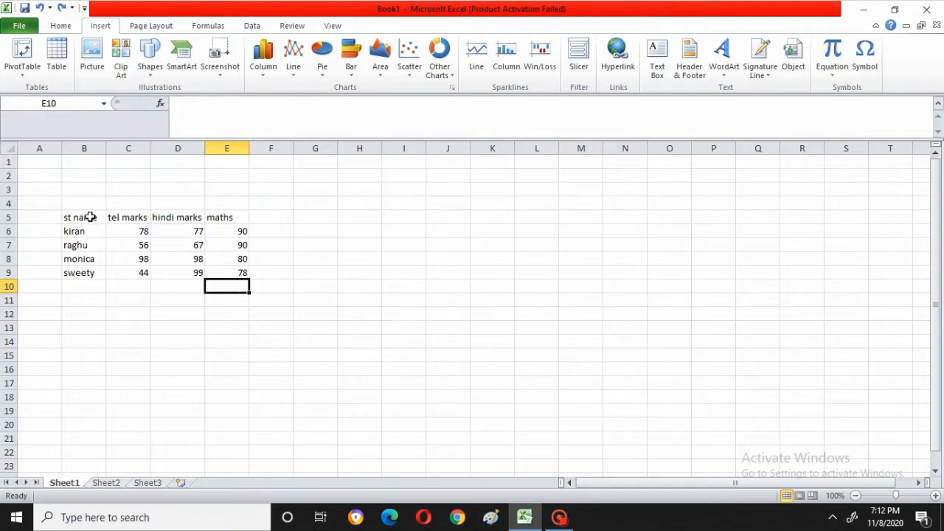
Convert the student marks in B5:E9 into a table with headers
left_click(89, 217)
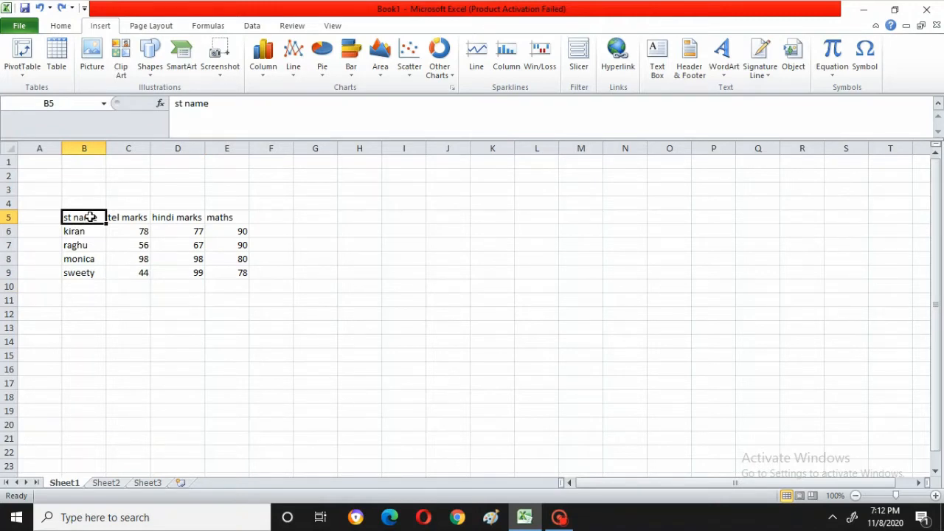
key("shift+Right")
key("shift+Right")
key("shift+Right")
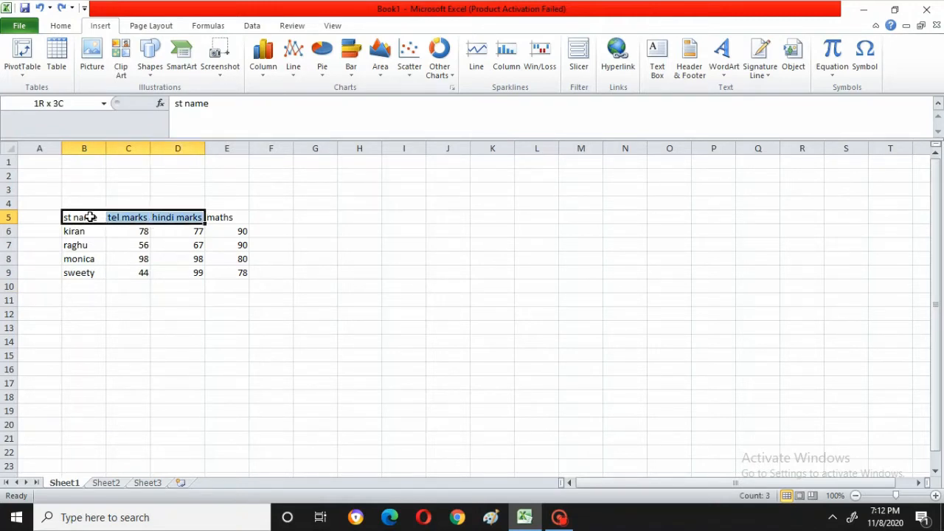
key("shift+Down")
key("shift+Down")
key("shift+Down")
key("shift+Down")
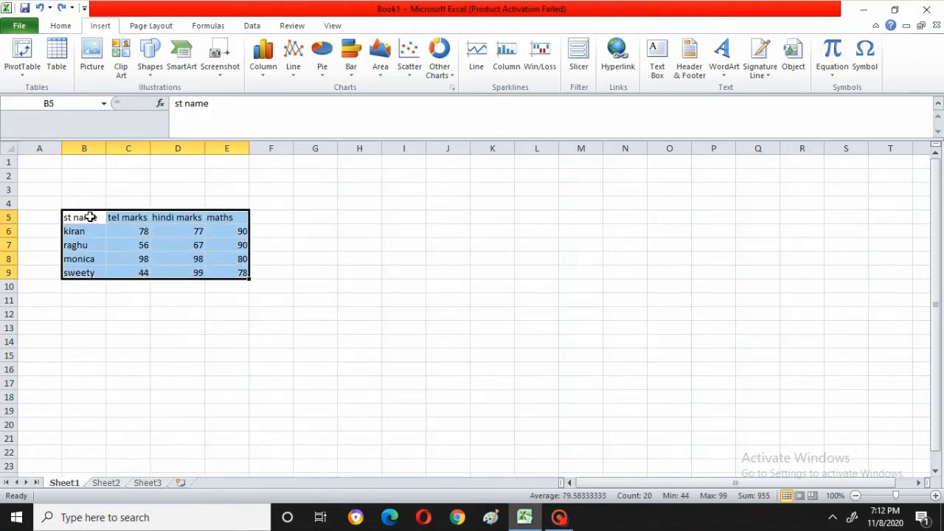
left_click(56, 59)
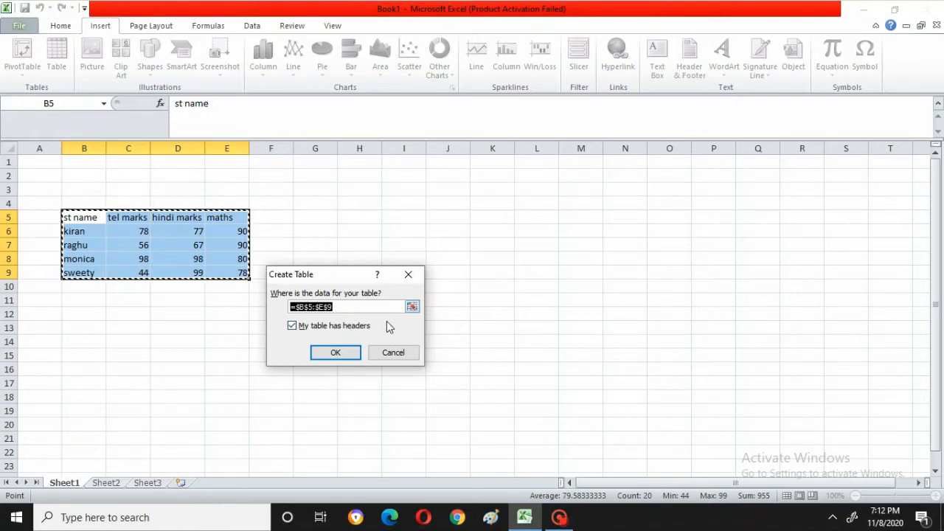
left_click(335, 353)
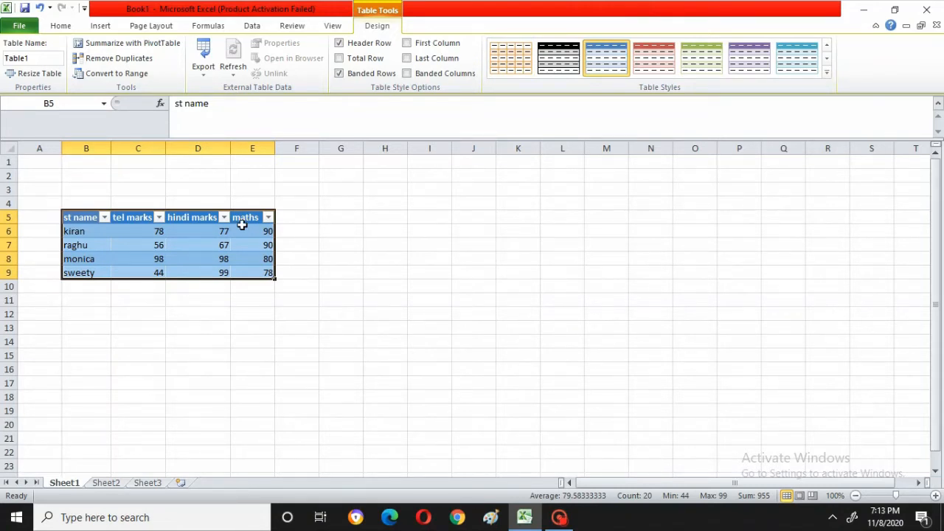
Sort the table by the st name column from A to Z
left_click(105, 218)
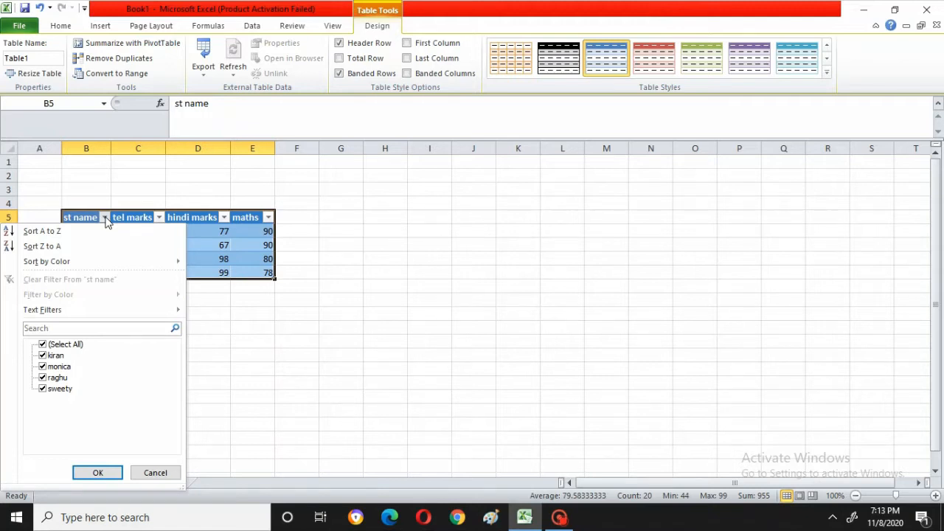
left_click(63, 231)
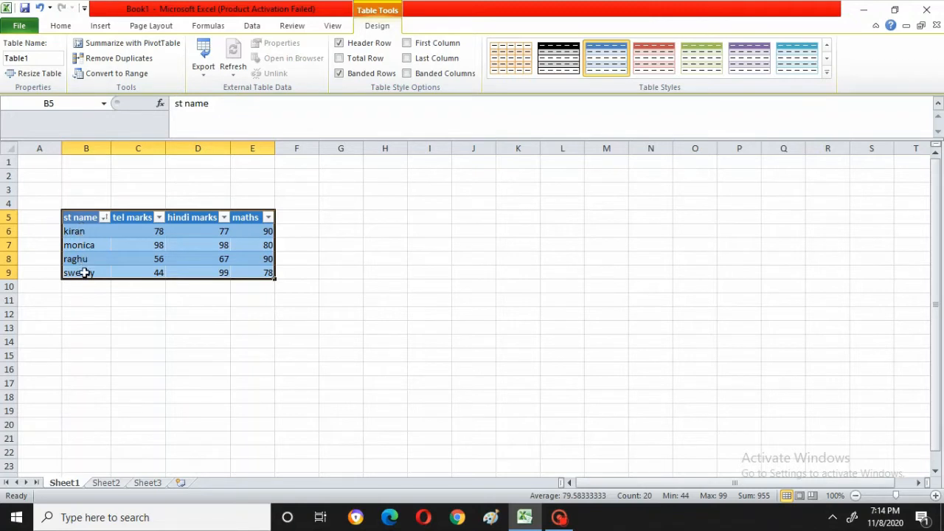
left_click(159, 218)
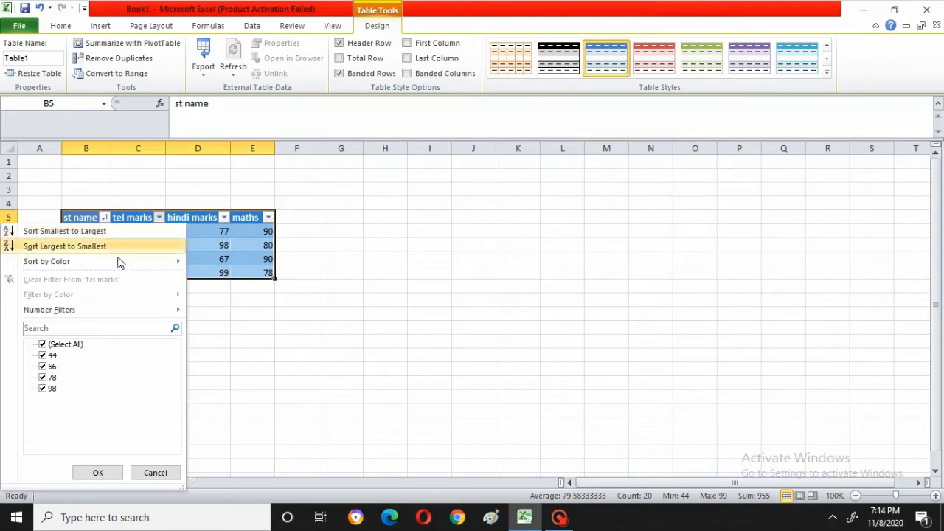
mouse_move(124, 309)
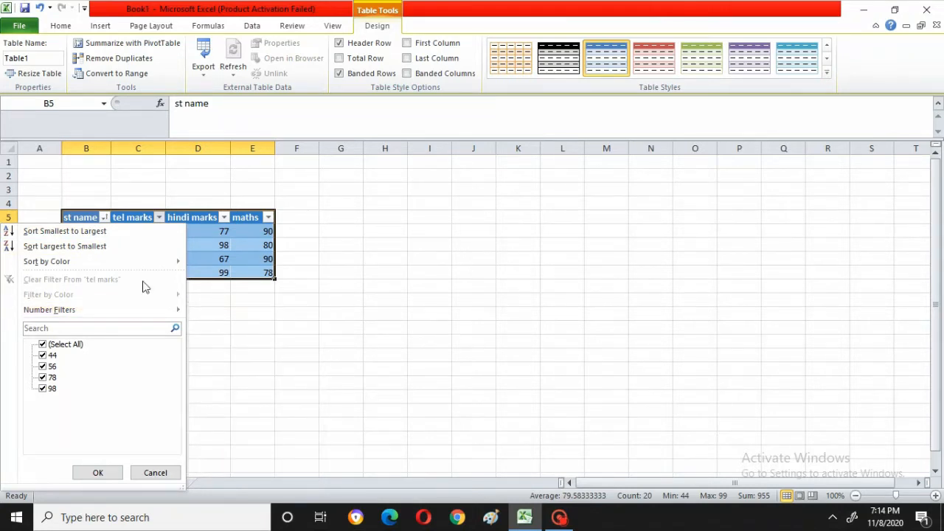
left_click(156, 472)
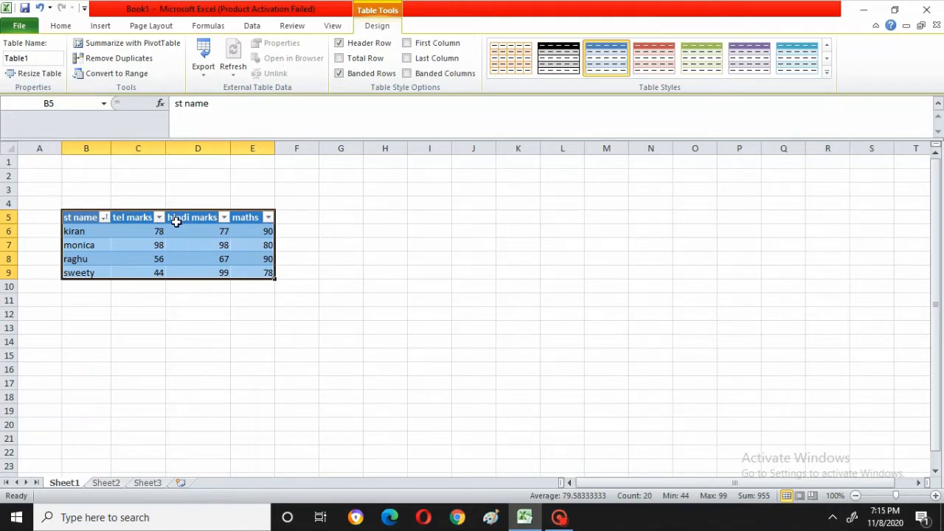
left_click(101, 26)
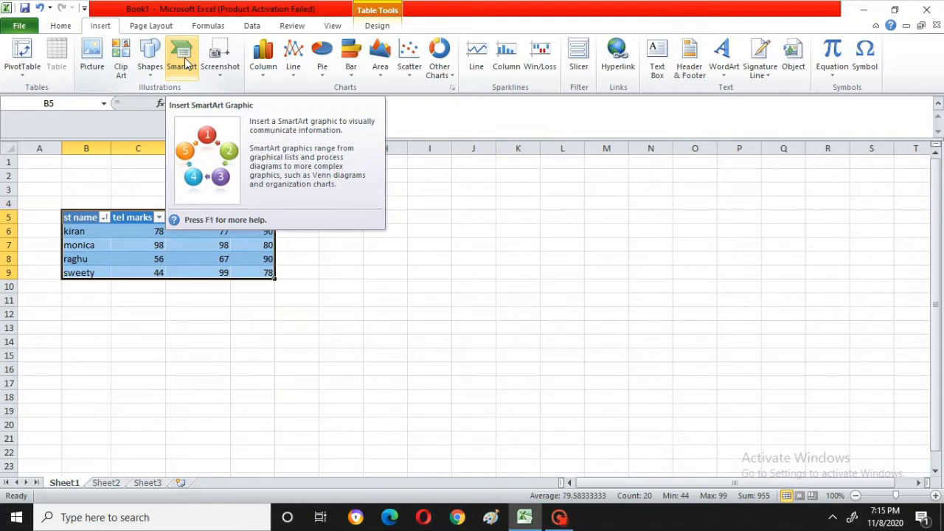
left_click(94, 57)
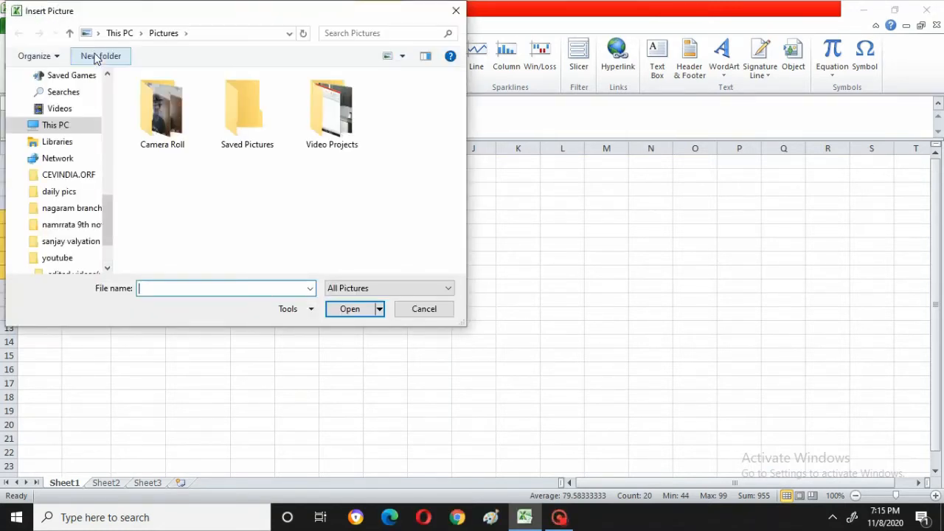
left_click(424, 309)
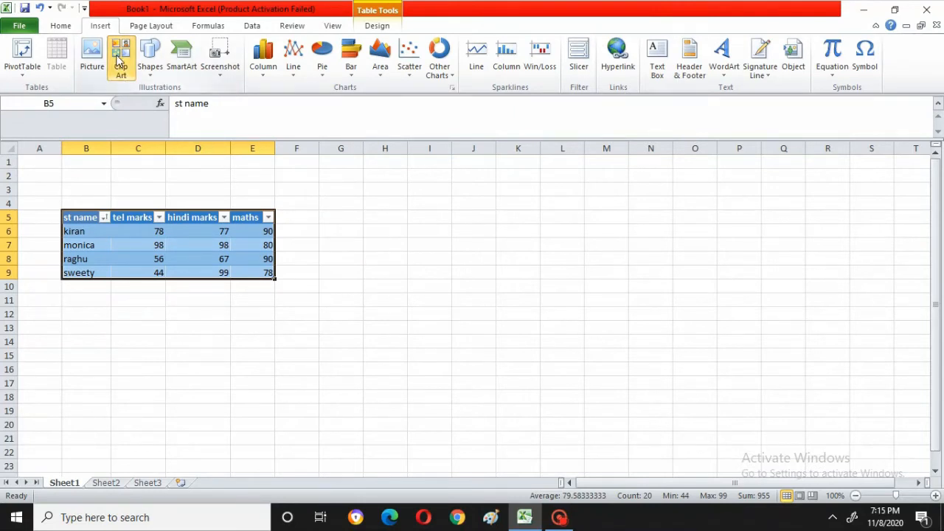
Insert the ambulance clip art from a search for vehicles and move it to around cells H11:K17, clear of the table
left_click(120, 62)
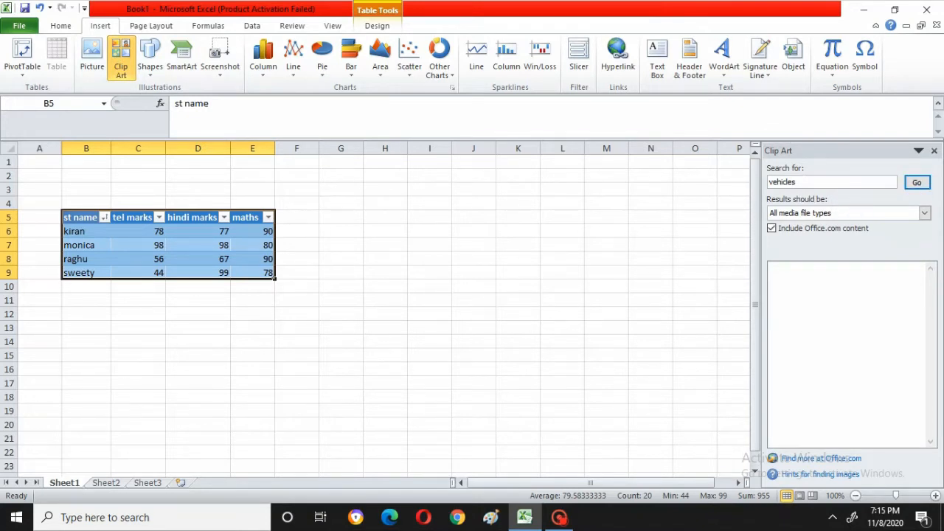
left_click(917, 184)
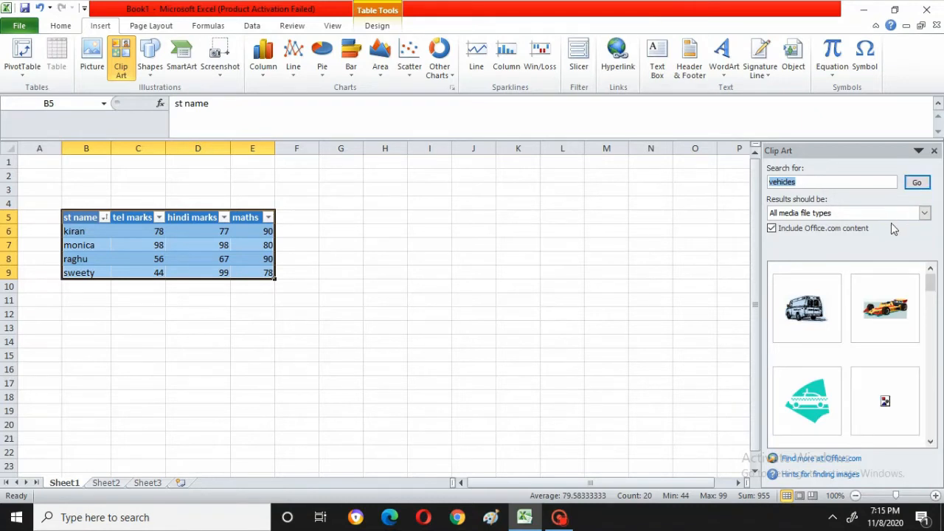
left_click(804, 310)
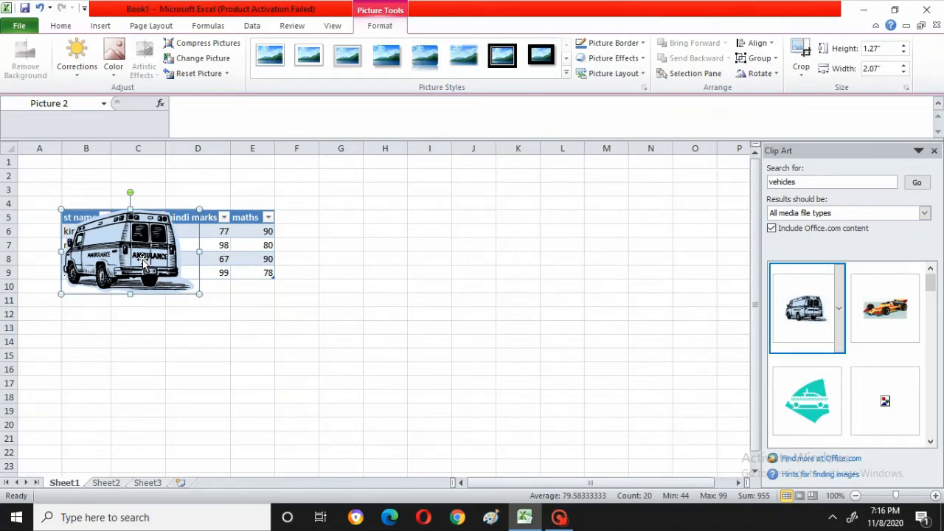
left_click_drag(142, 259, 460, 346)
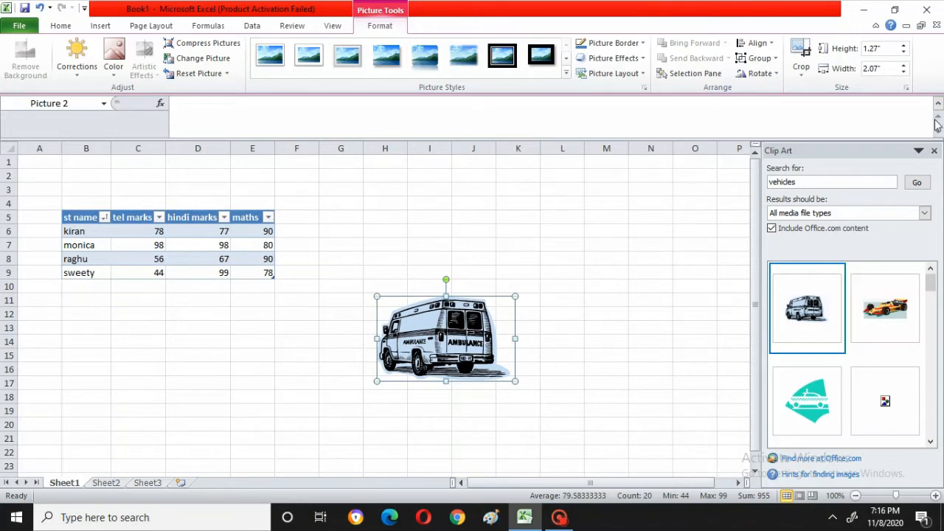
left_click(934, 150)
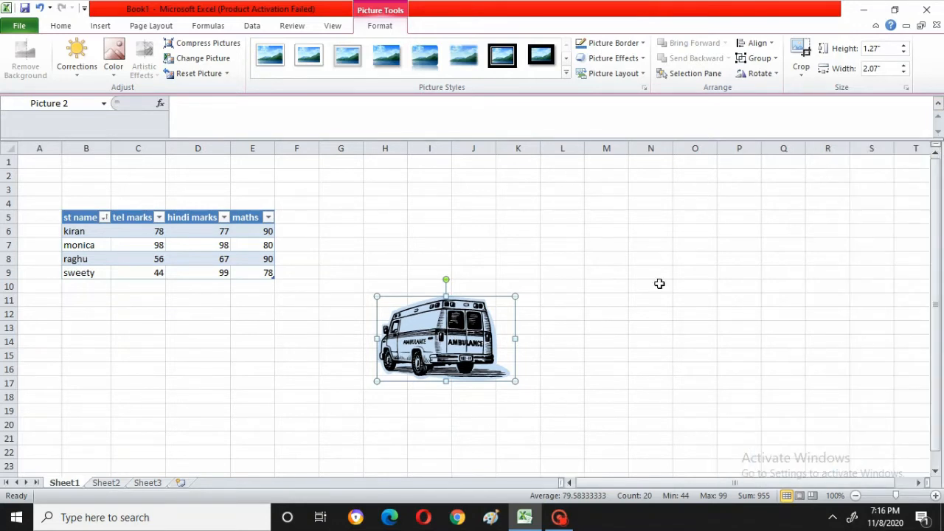
Delete the ambulance picture from the sheet
key("Delete")
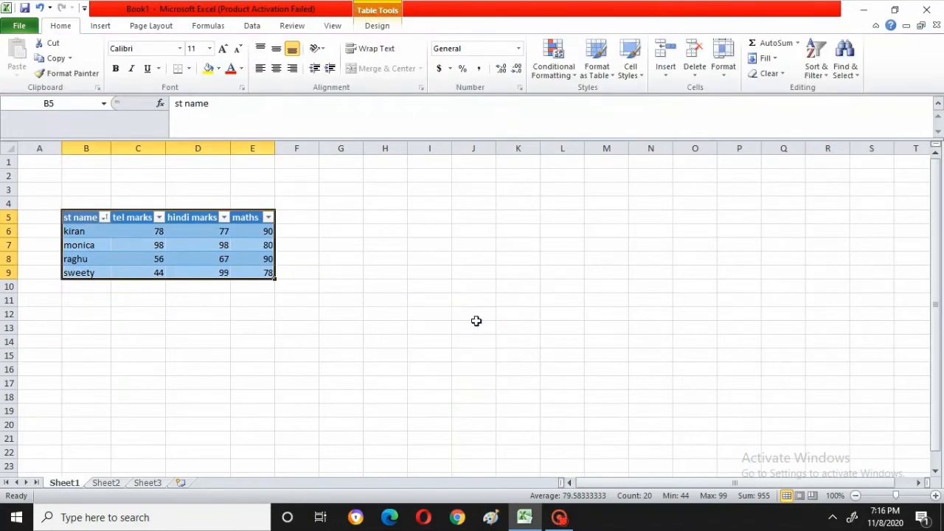
left_click(100, 27)
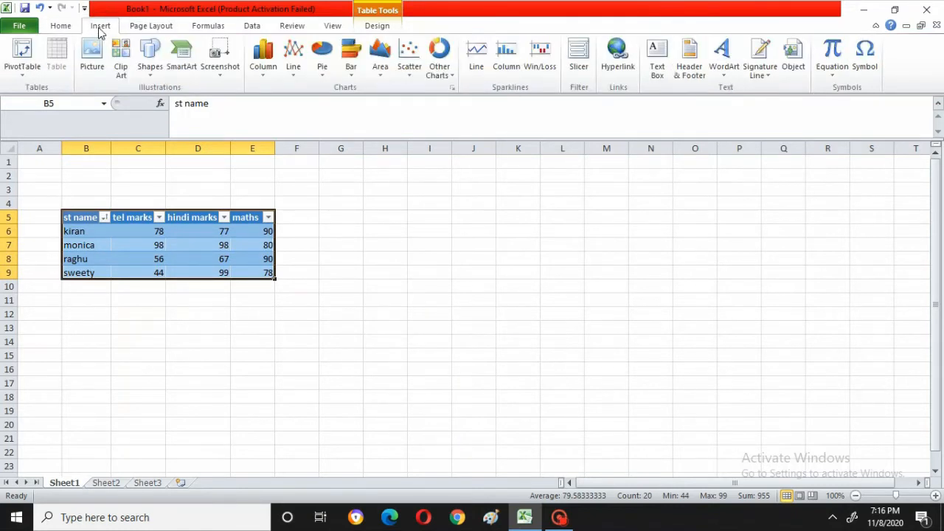
left_click(151, 74)
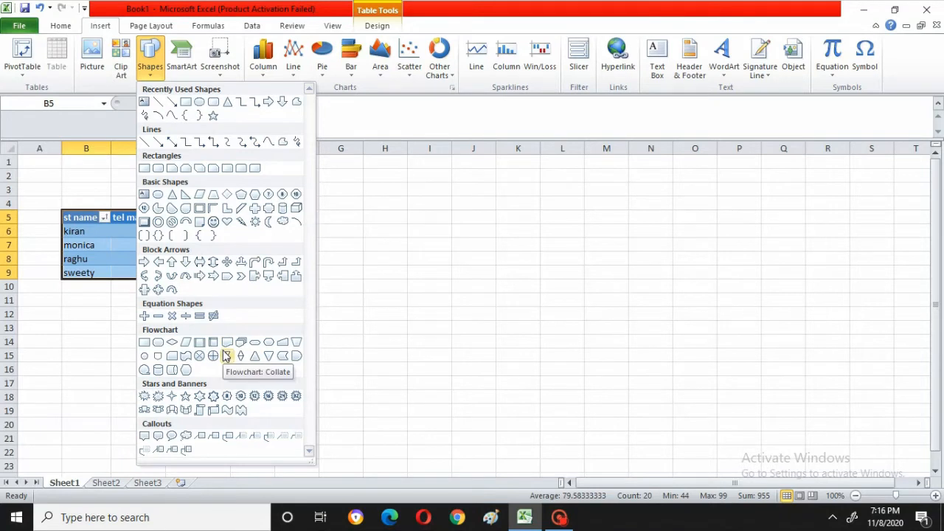
left_click(441, 335)
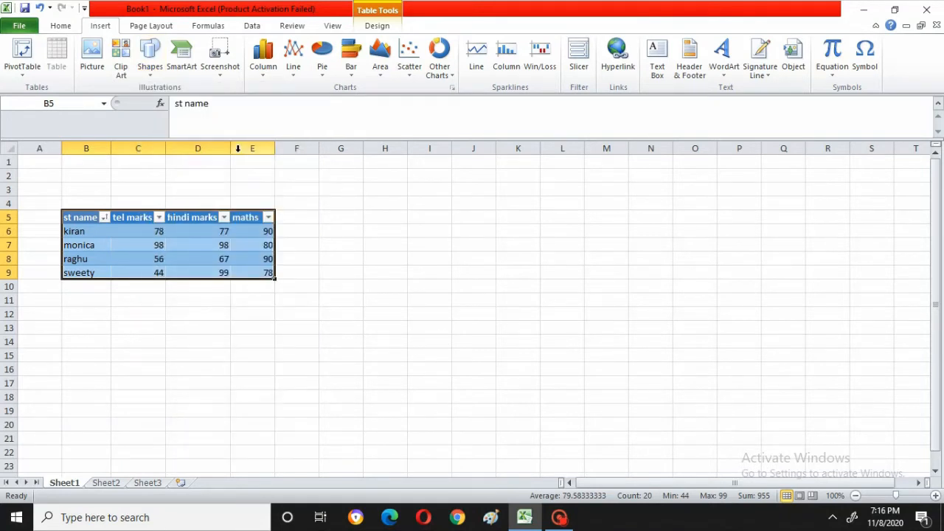
Insert a Basic Radial SmartArt graphic from the Relationship category
left_click(183, 59)
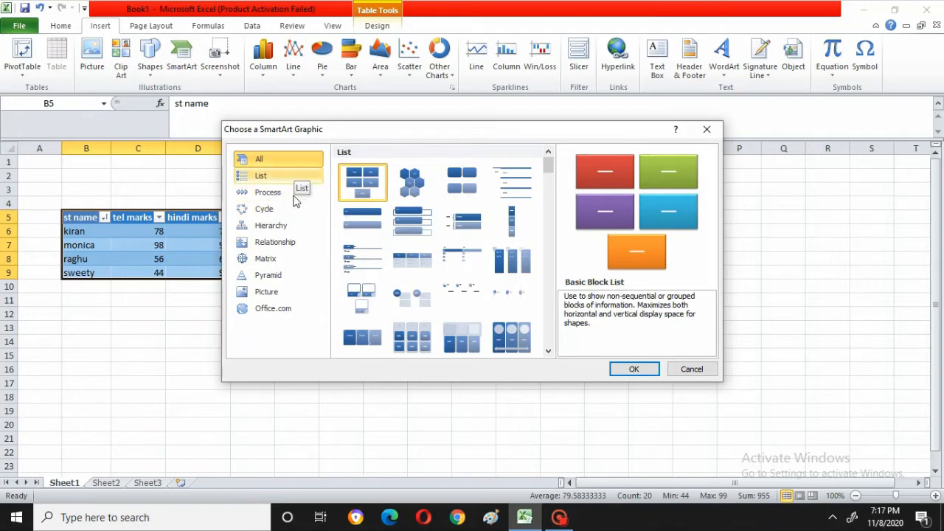
left_click(284, 246)
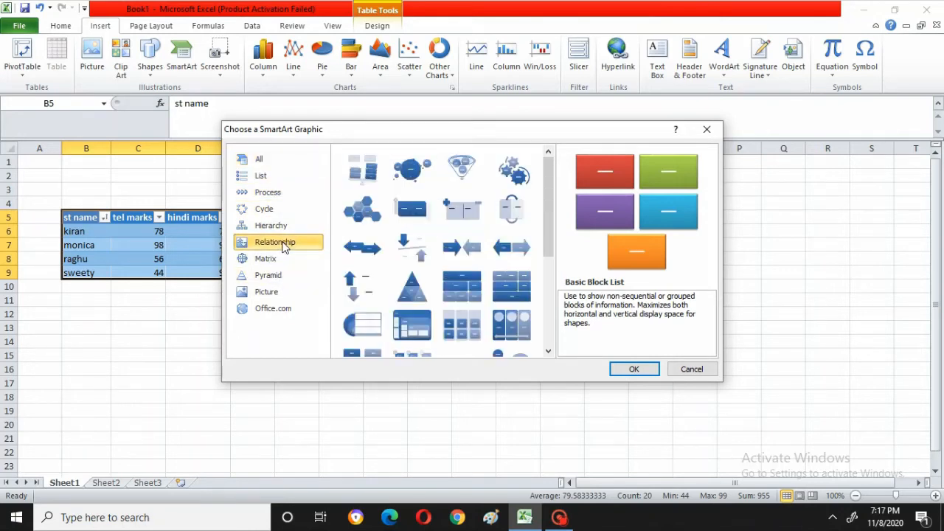
left_click(551, 352)
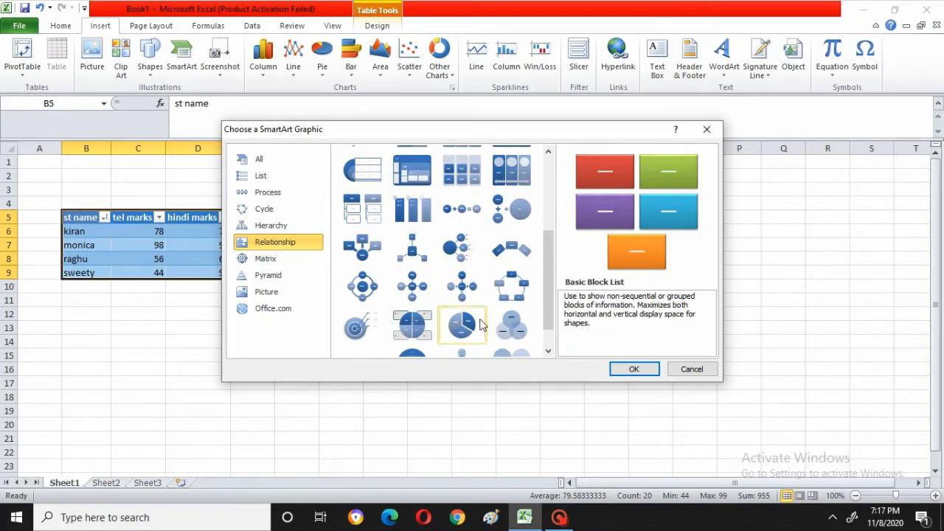
left_click(422, 292)
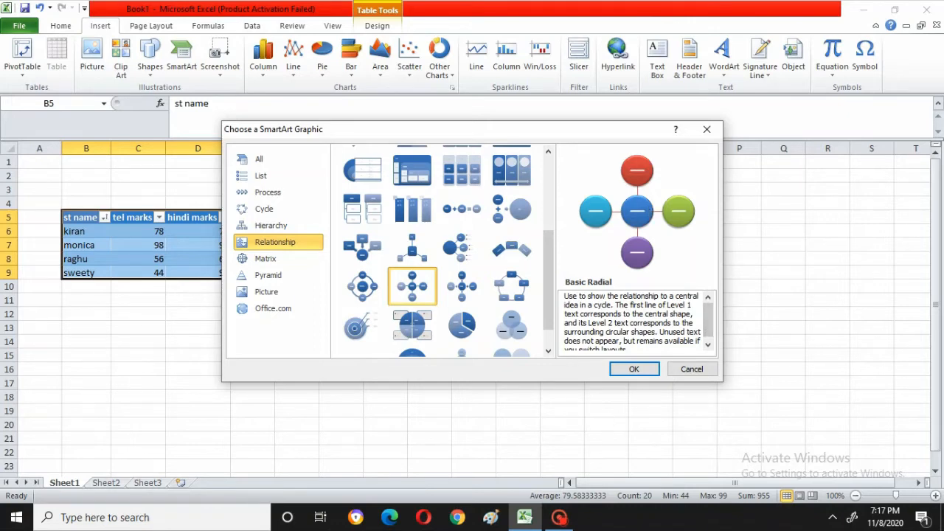
left_click(635, 369)
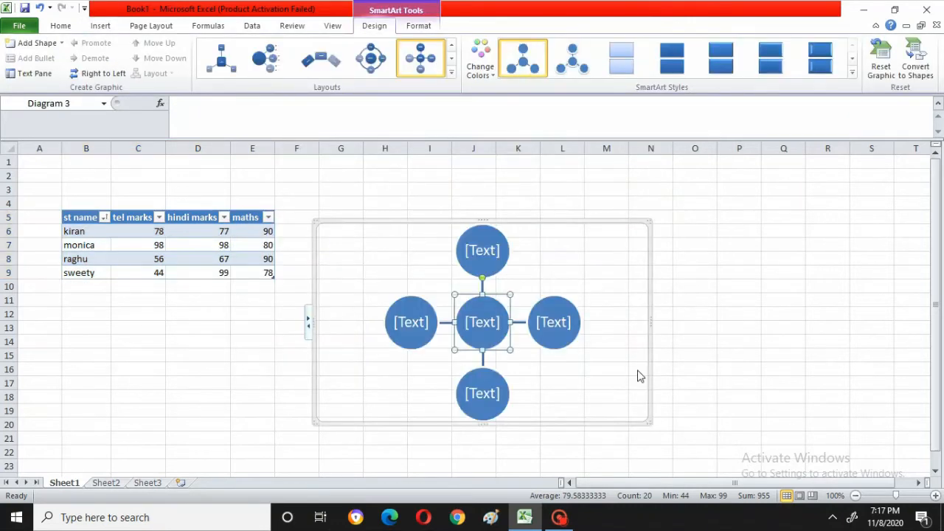
Label the radial diagram's central circle house and the outer circles shelter on the right, theifs above, winter on the left and animals below
left_click(472, 318)
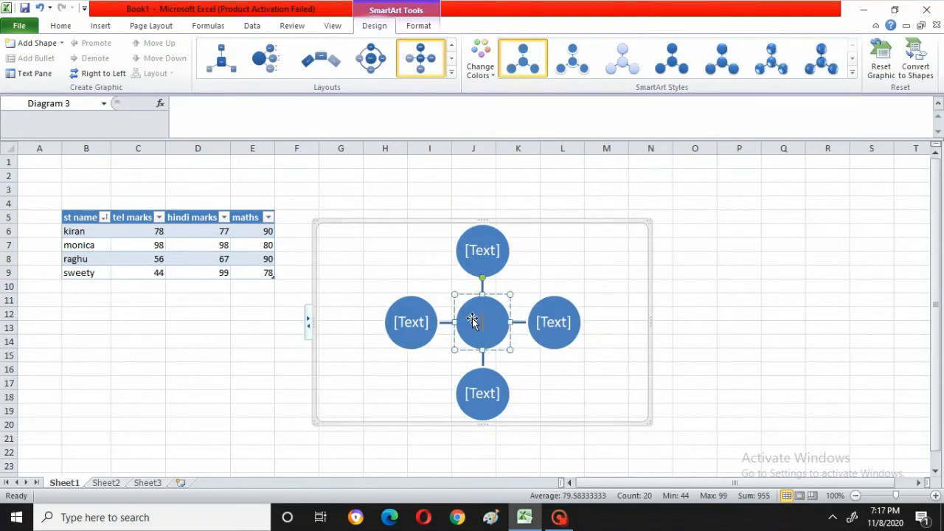
type("house")
left_click(544, 323)
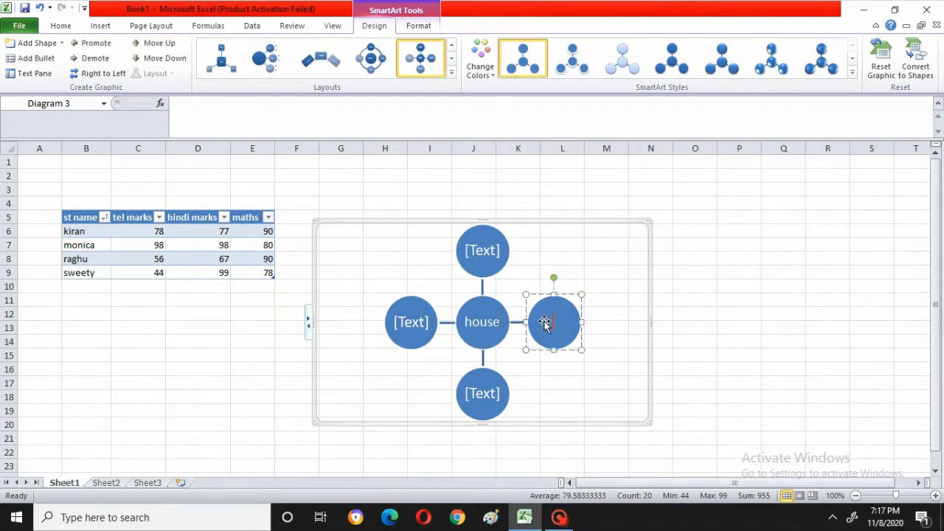
type("shelter")
left_click(487, 250)
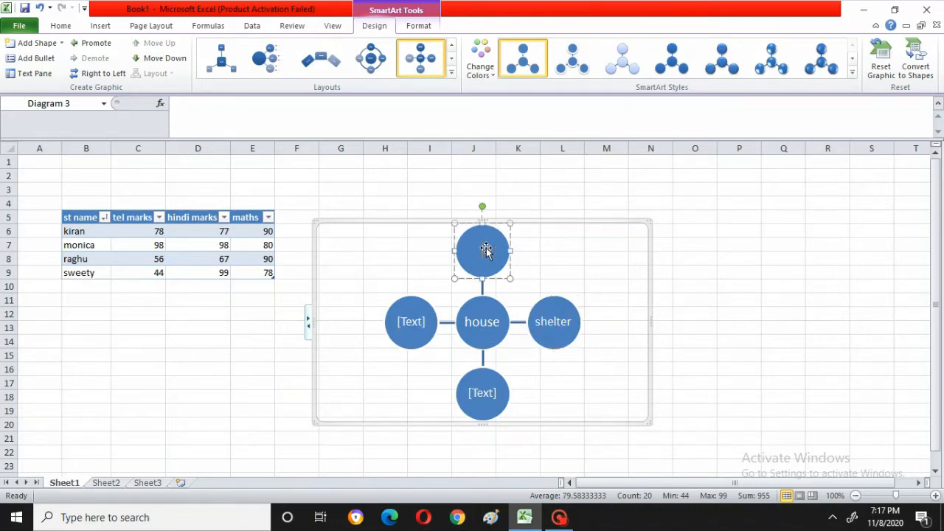
type("theifs")
left_click(403, 322)
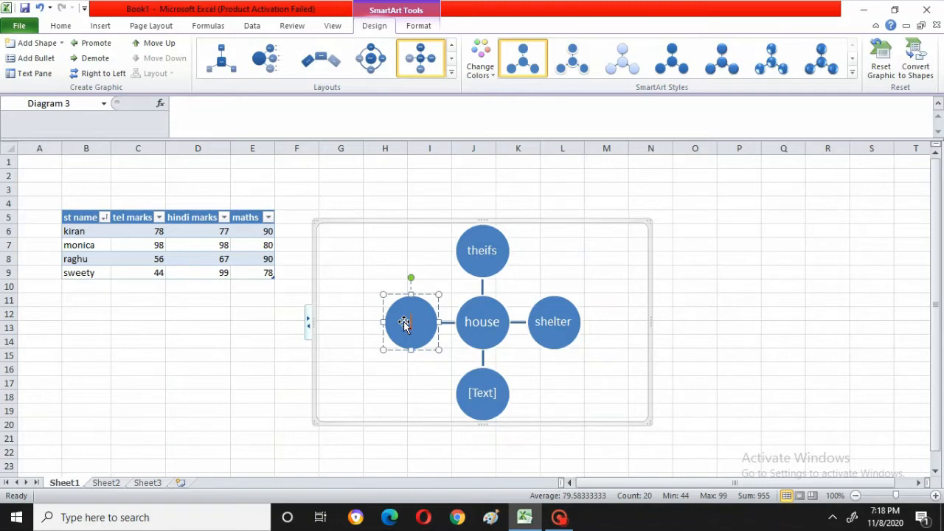
type("winter")
left_click(481, 399)
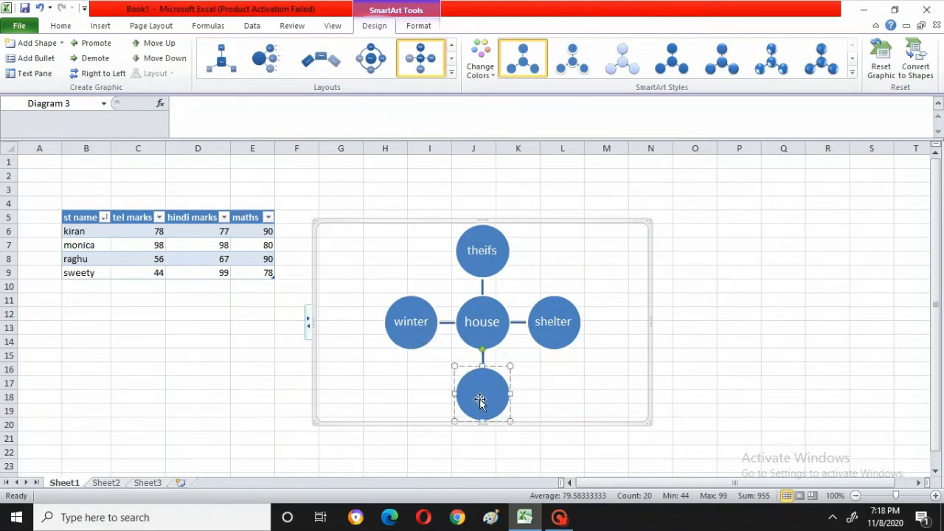
type("animals")
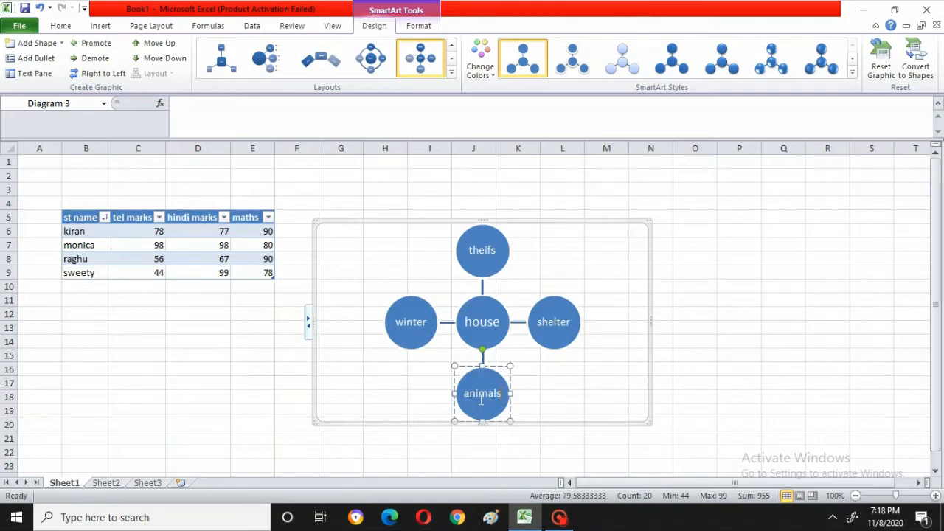
left_click(708, 384)
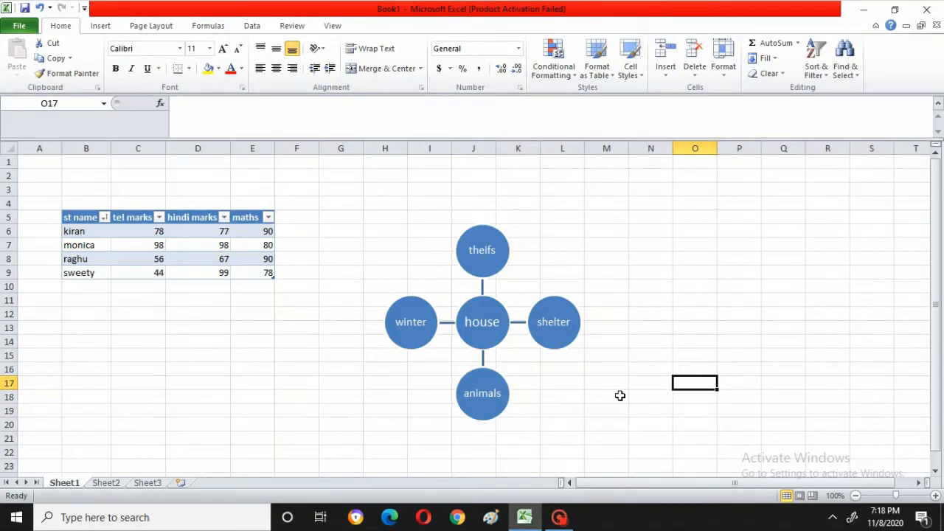
Delete the radial SmartArt diagram from the sheet
left_click(524, 348)
key("Delete")
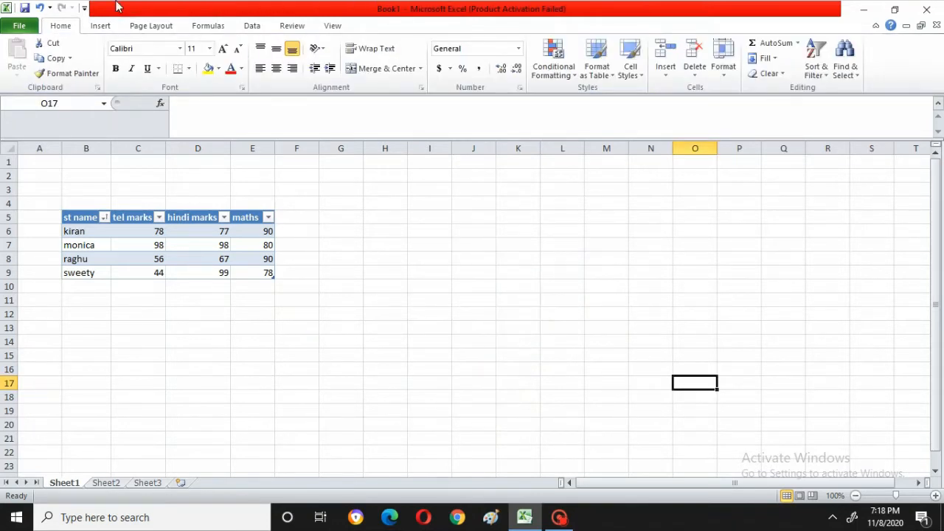
left_click(100, 25)
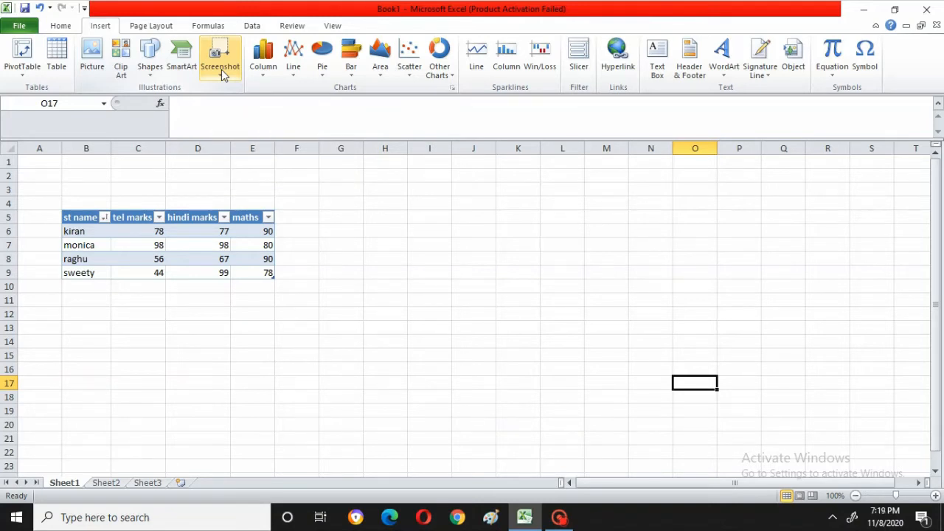
left_click(221, 69)
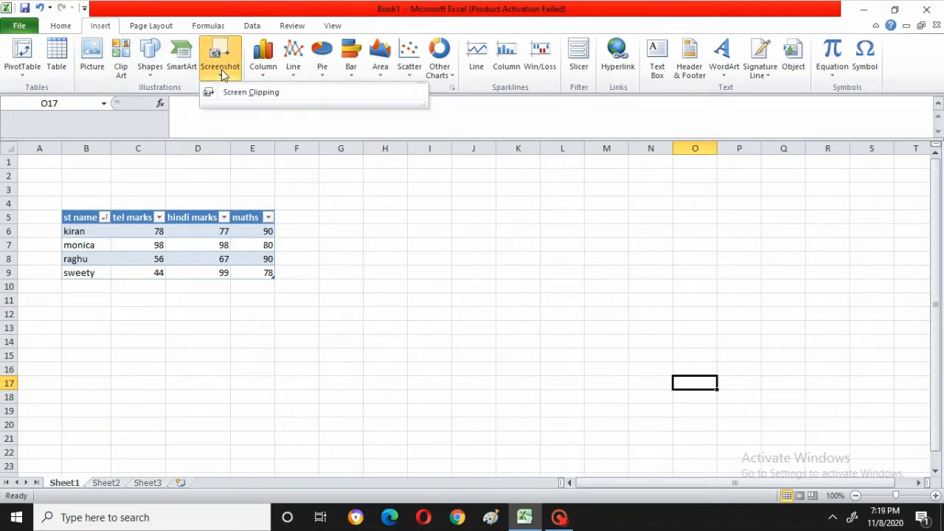
left_click(246, 92)
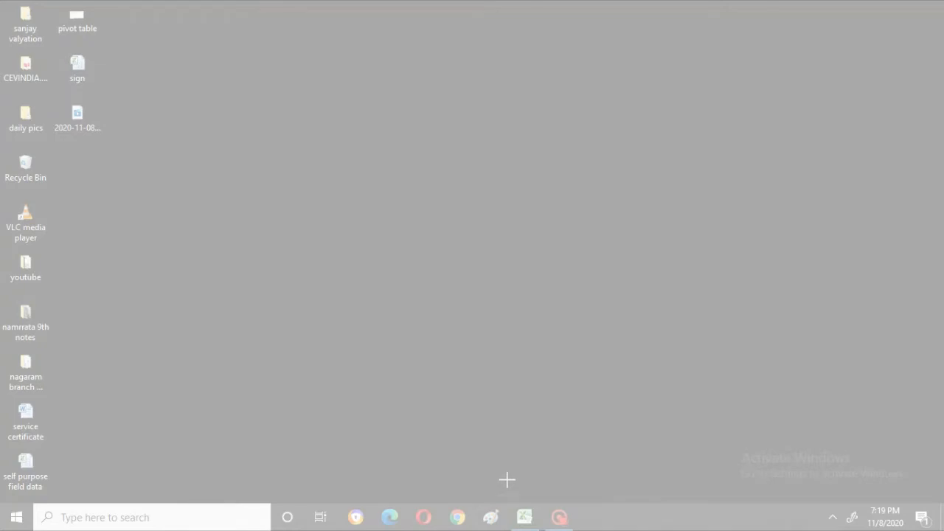
key("Escape")
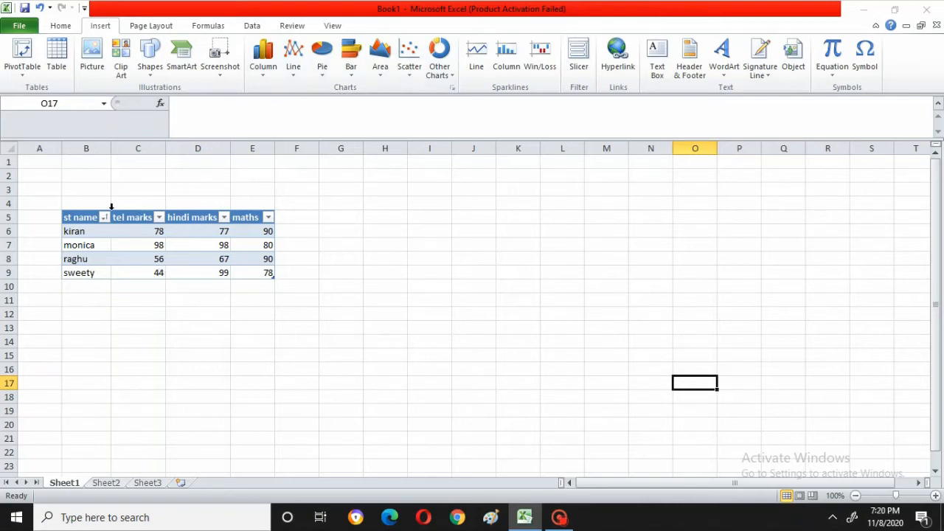
Insert a Clustered Column chart of the whole marks table, range B5:E9
left_click(88, 217)
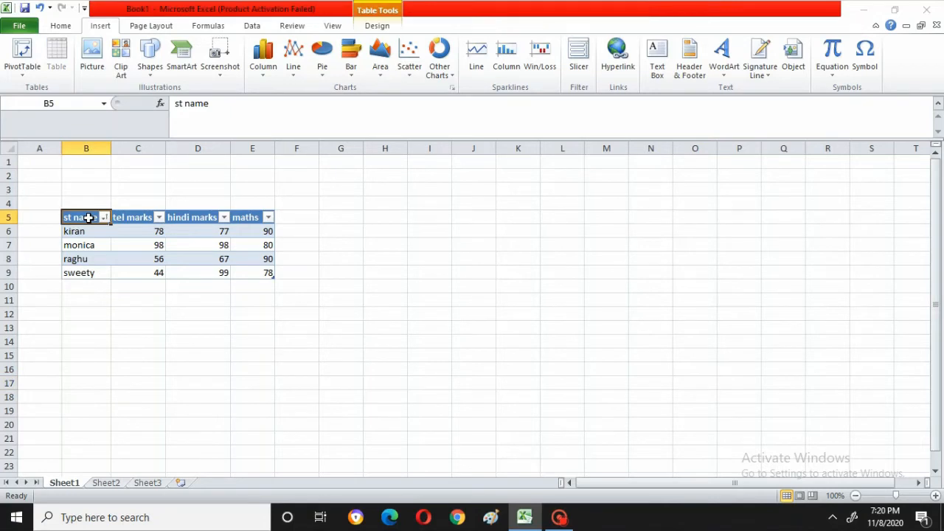
key("shift+Right")
key("shift+Right")
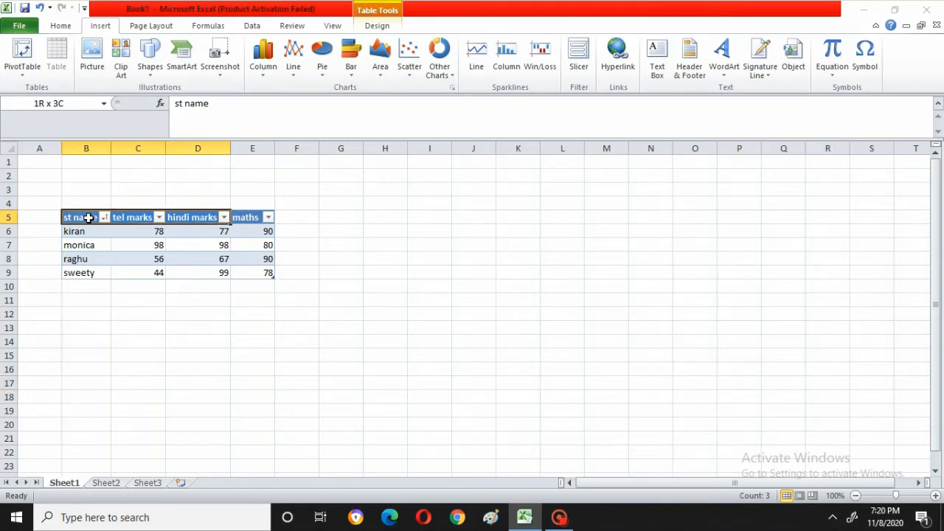
key("shift+Right")
key("shift+Down")
key("shift+Down")
key("shift+Down")
key("shift+Down")
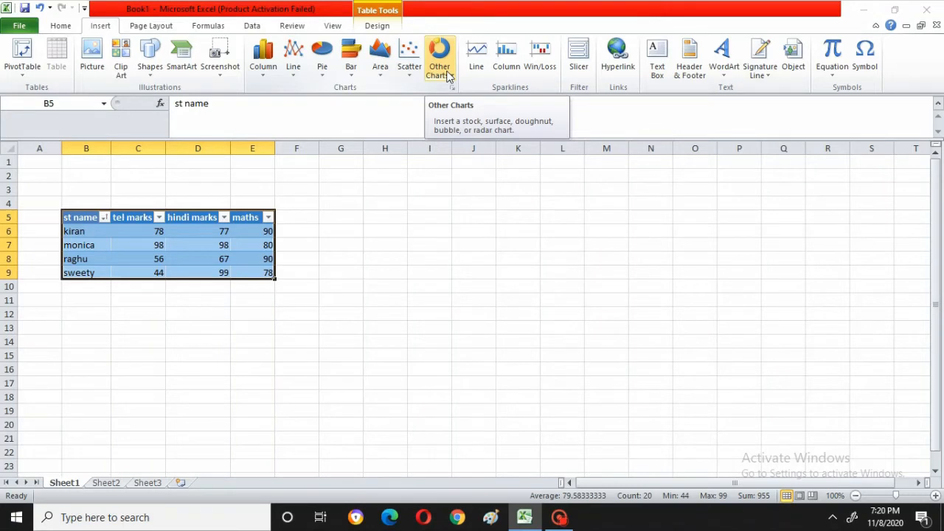
left_click(269, 67)
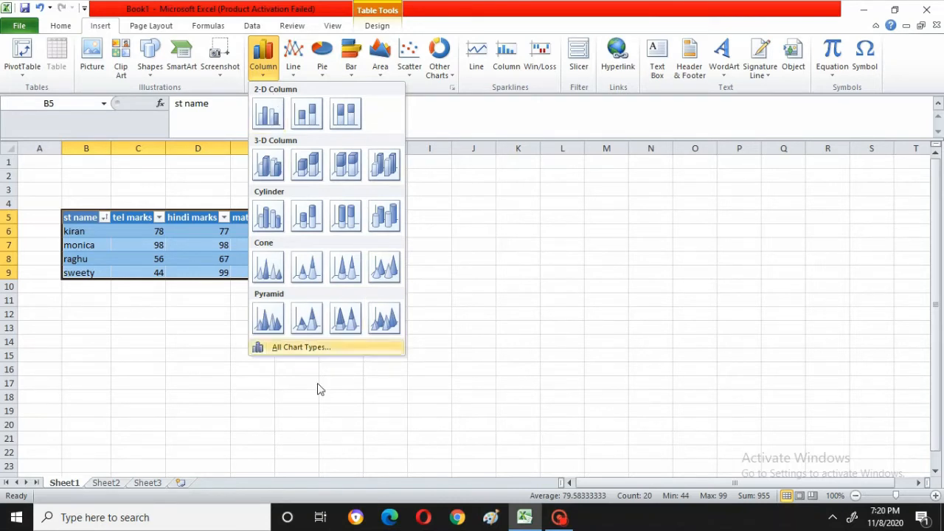
left_click(303, 350)
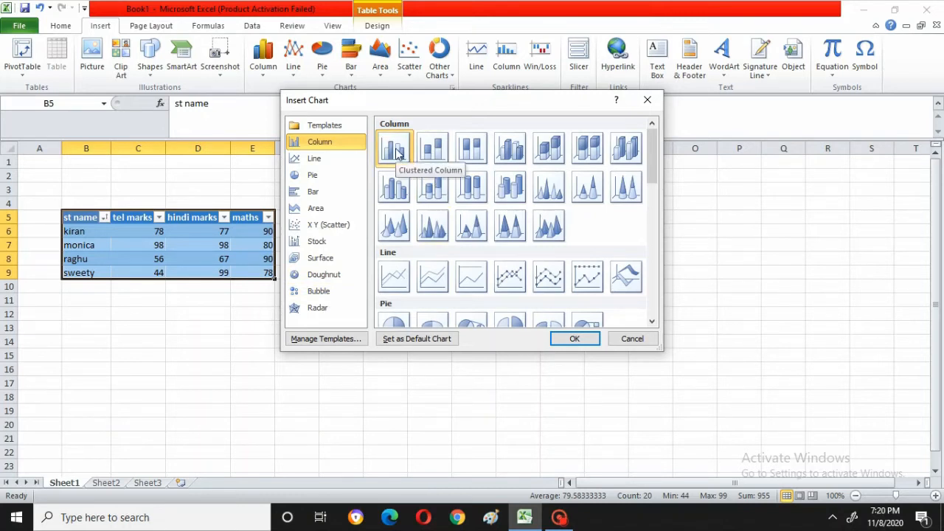
left_click(576, 339)
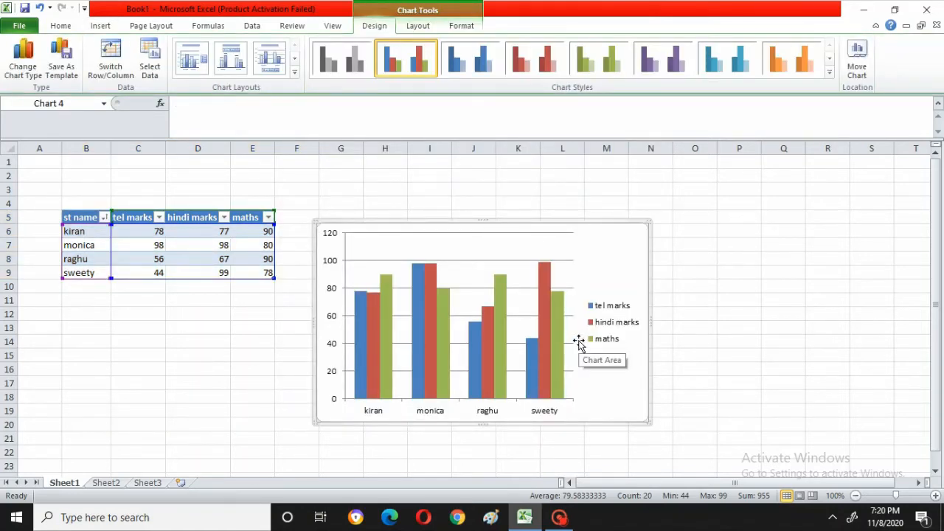
Set the first student's maths mark in cell E6 to 23 and check the matching bar in the chart
mouse_move(501, 348)
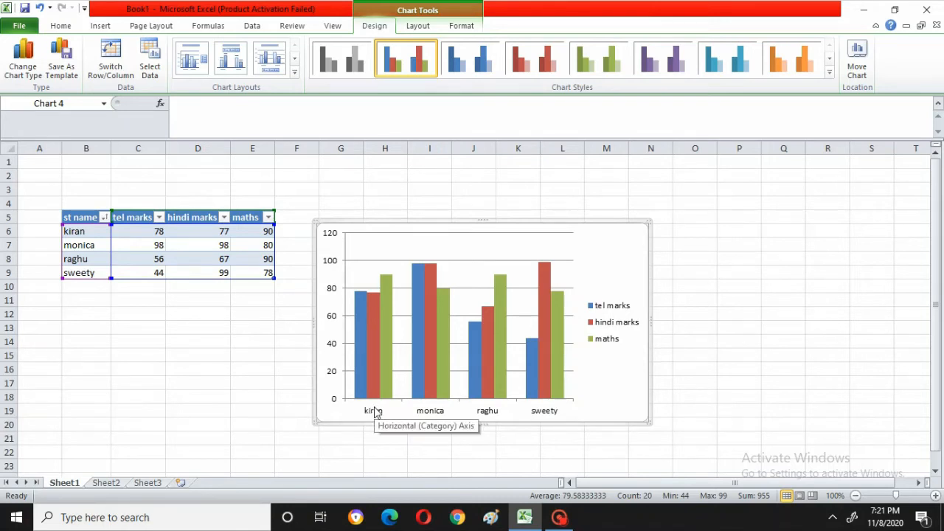
mouse_move(361, 300)
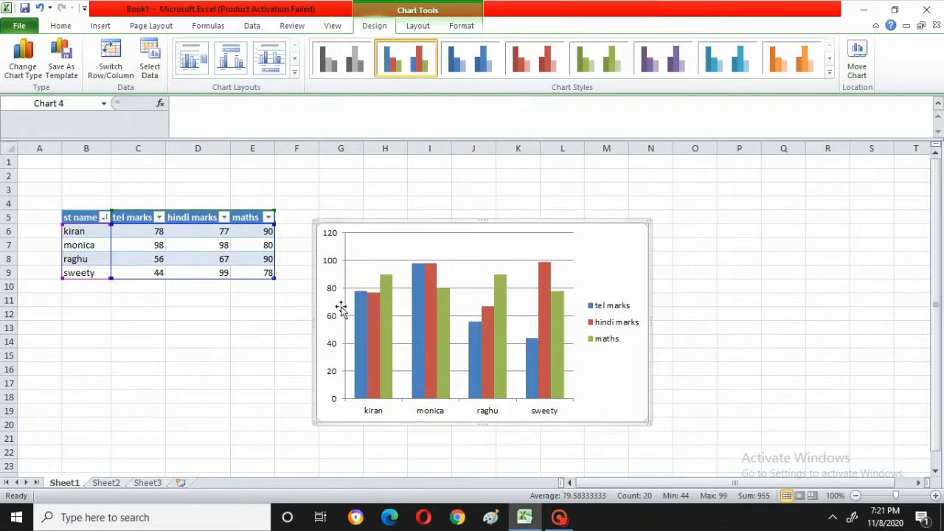
left_click(387, 279)
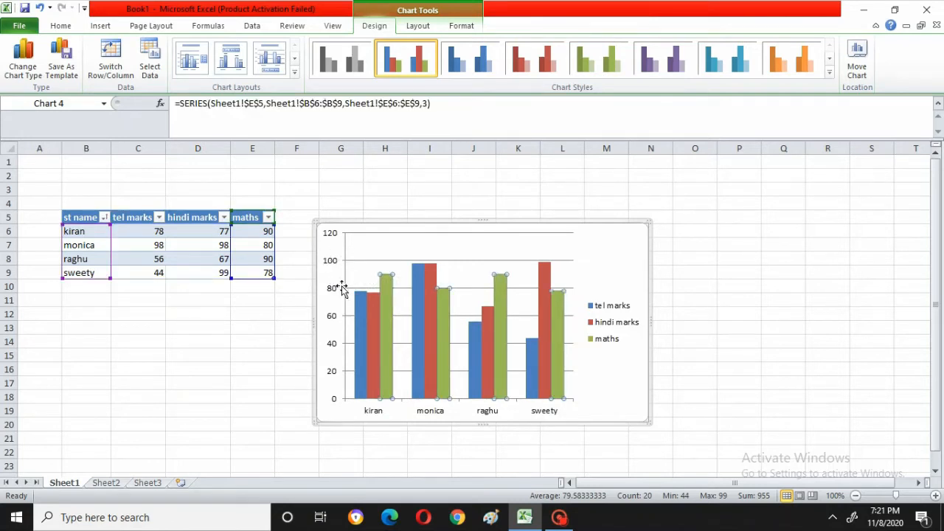
mouse_move(381, 274)
left_click(253, 231)
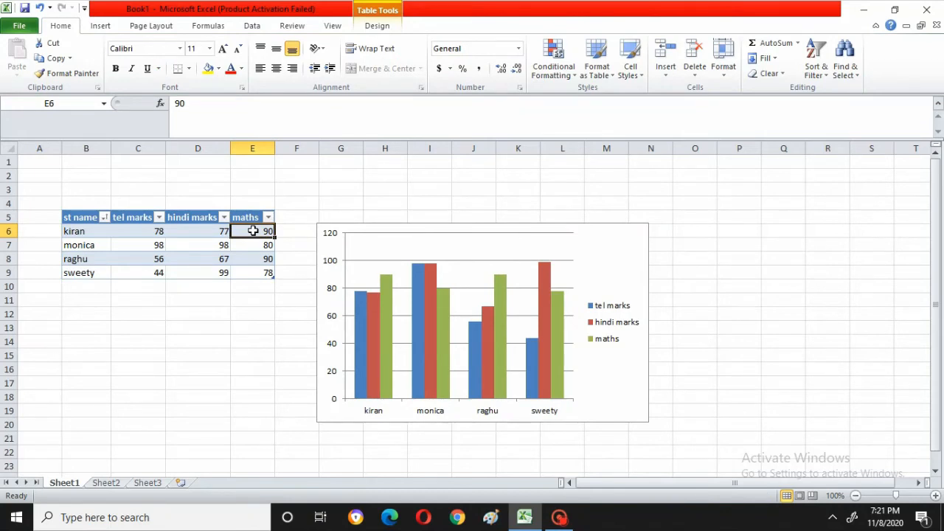
key("BackSpace")
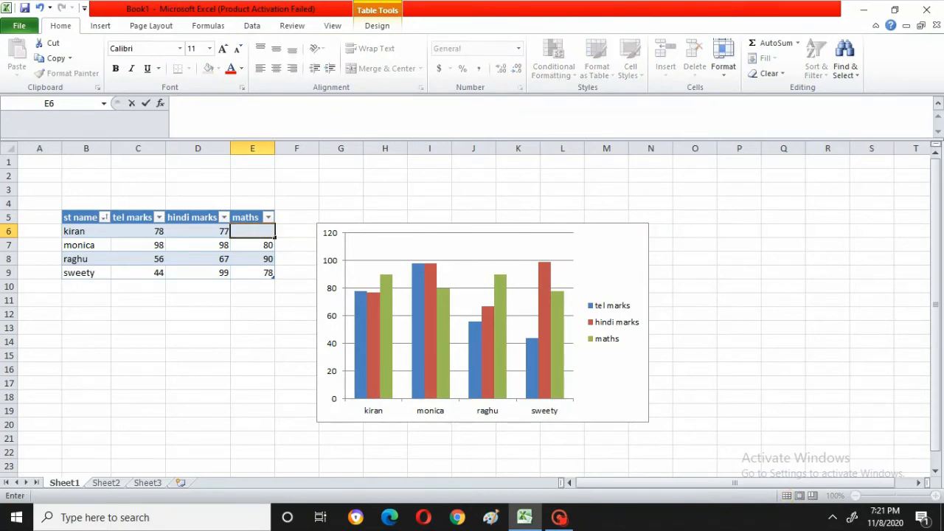
type("23")
key("Return")
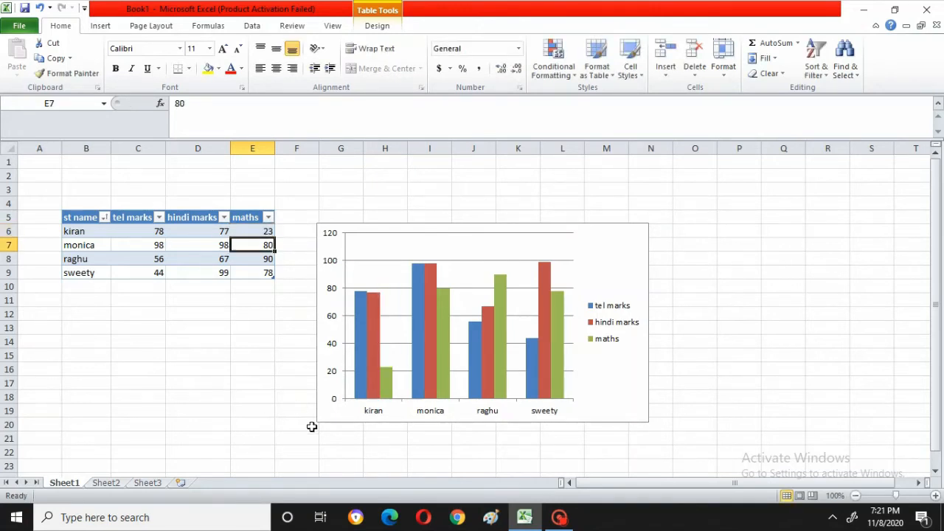
mouse_move(388, 384)
Delete the column chart from the sheet
left_click(102, 26)
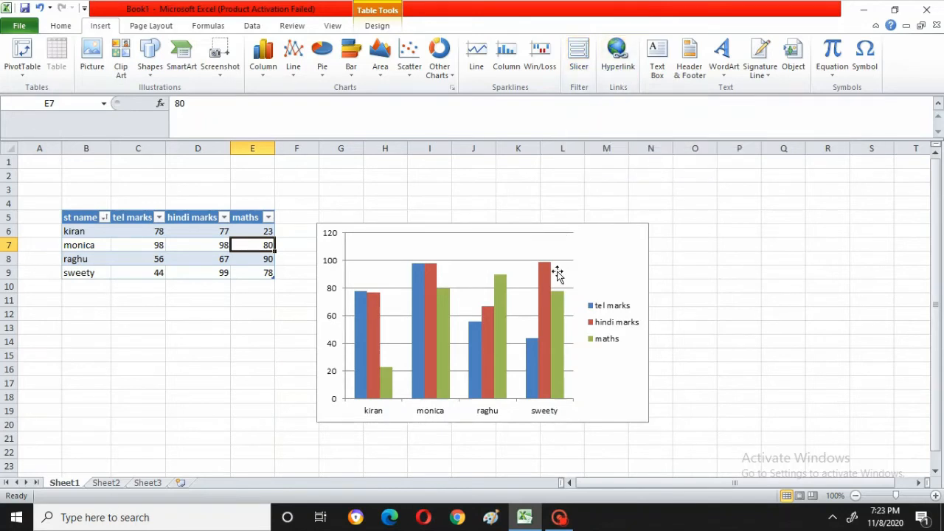
left_click(603, 253)
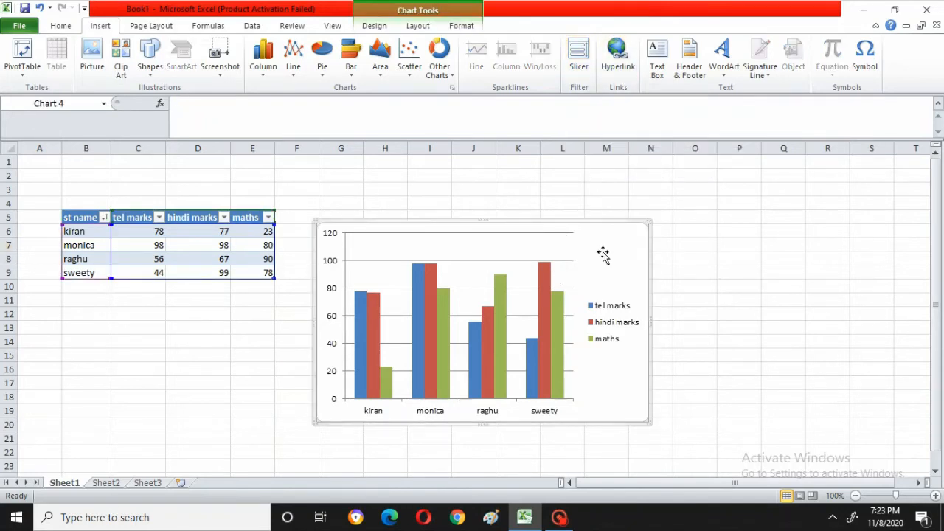
key("Delete")
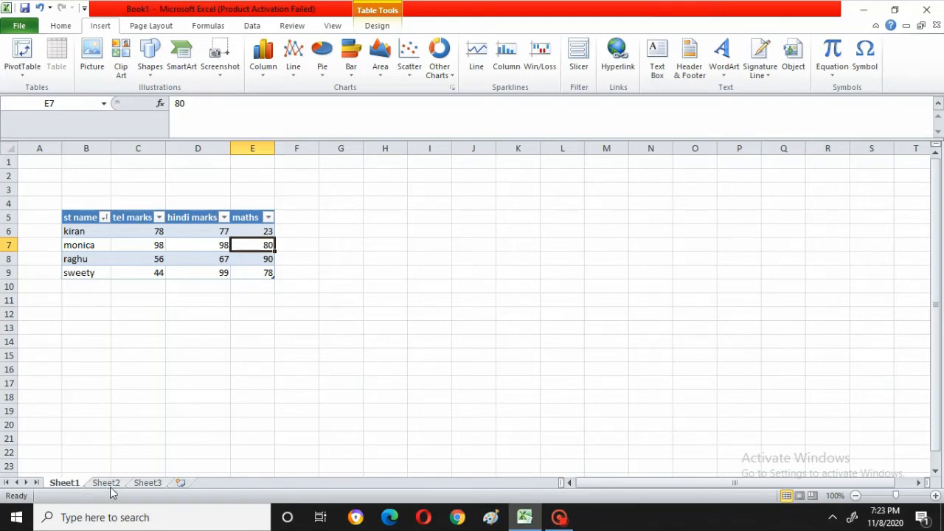
Start a new hyperlink in cell I11 of Sheet1 with the display text "go to sheet2"
left_click(430, 302)
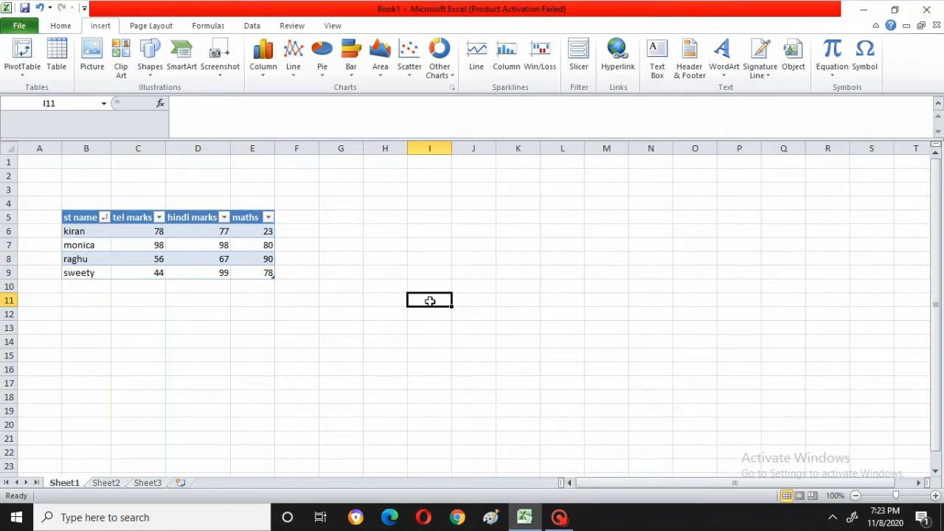
left_click(616, 59)
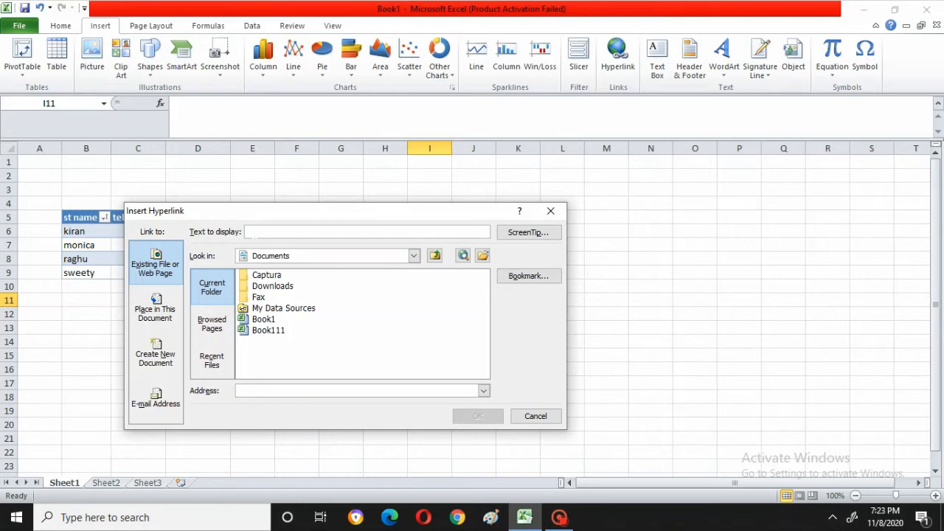
type("go to sheet2")
Bookmark the hyperlink to cell F1 on Sheet2, create it and follow it to its target
left_click(531, 278)
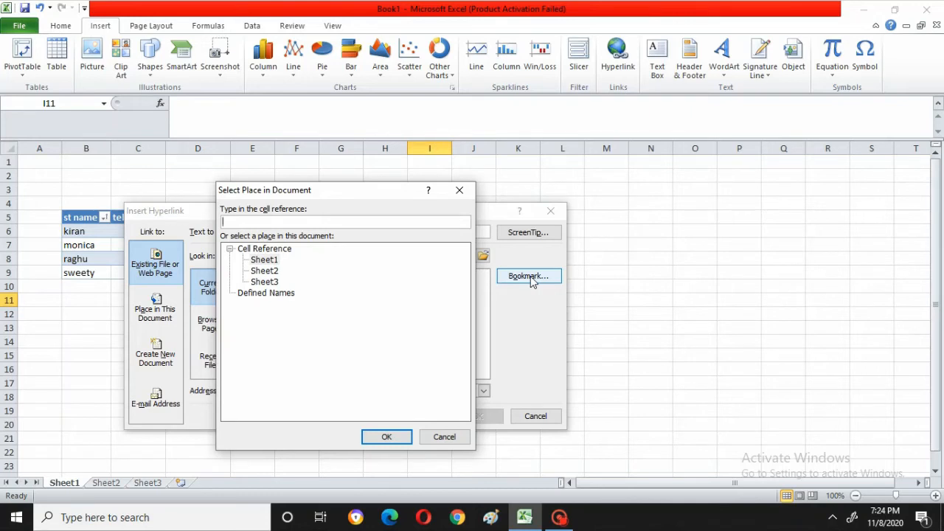
left_click(264, 270)
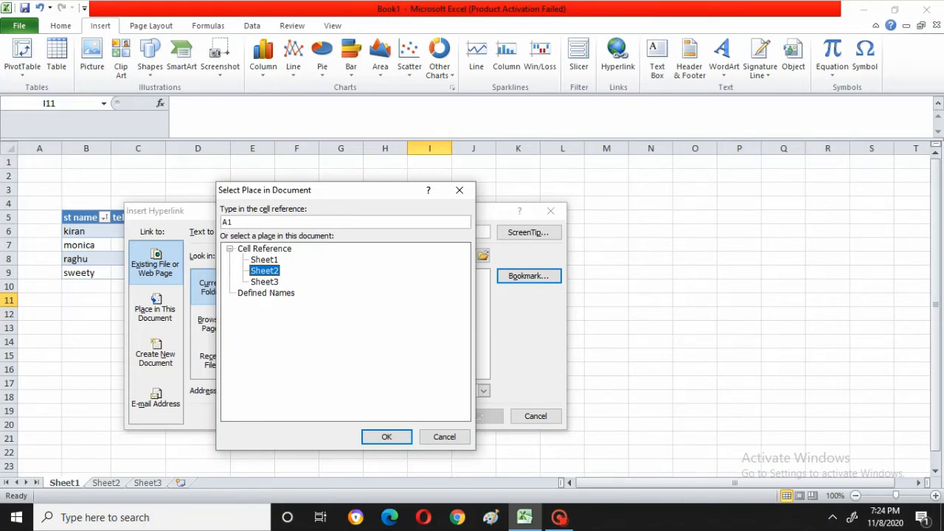
left_click(234, 222)
key("BackSpace")
key("BackSpace")
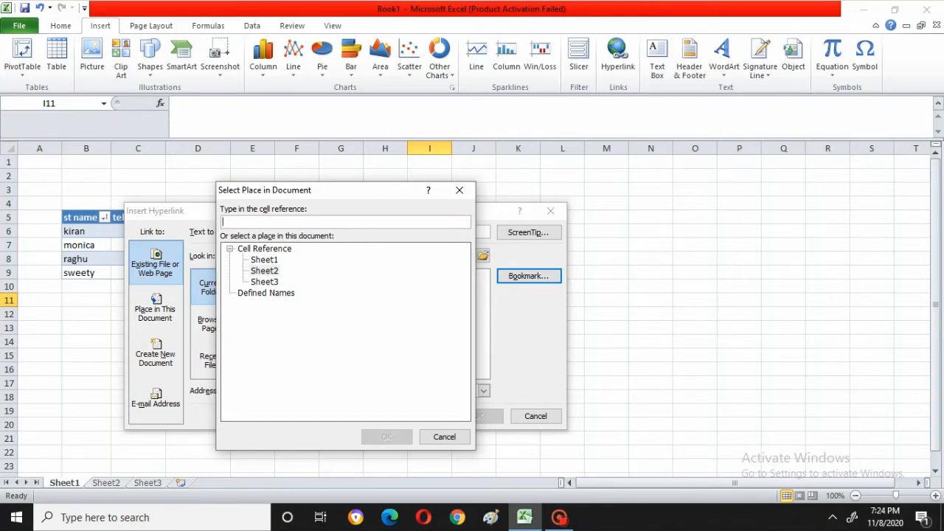
type("f")
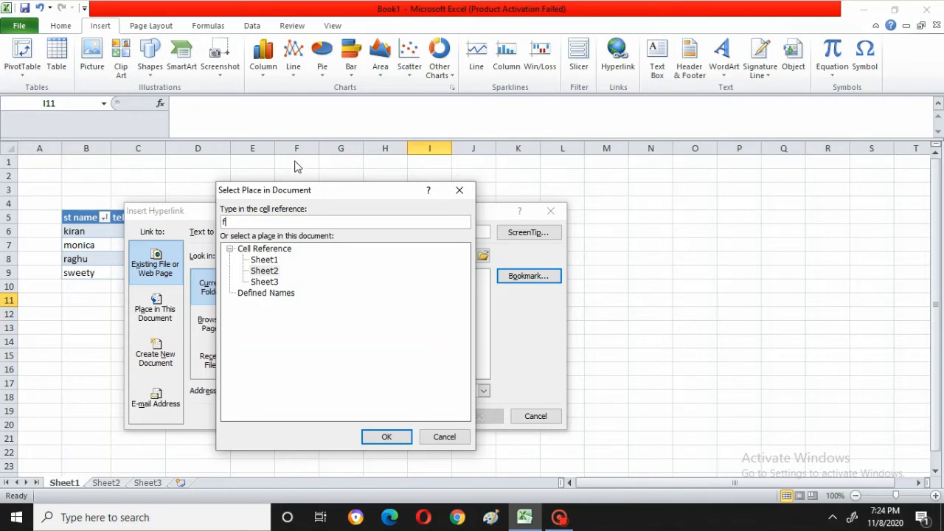
type("1")
left_click(393, 439)
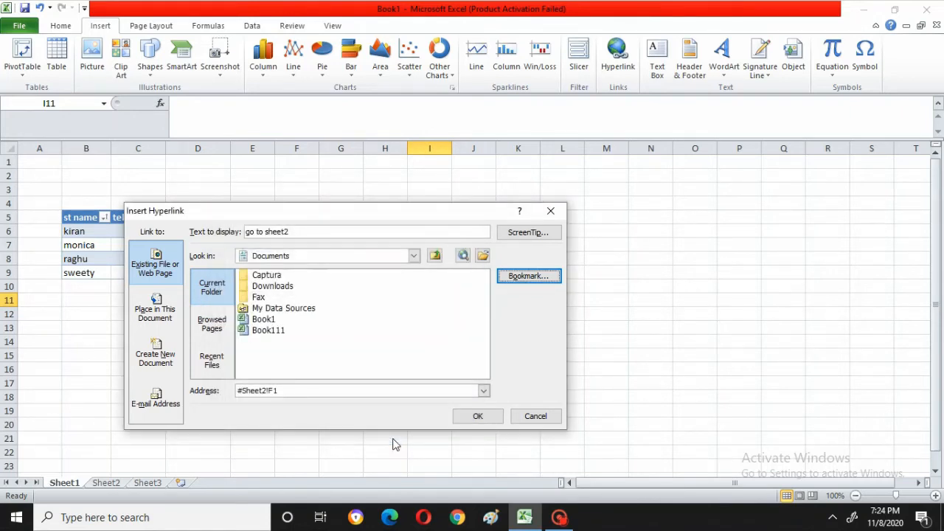
left_click(478, 418)
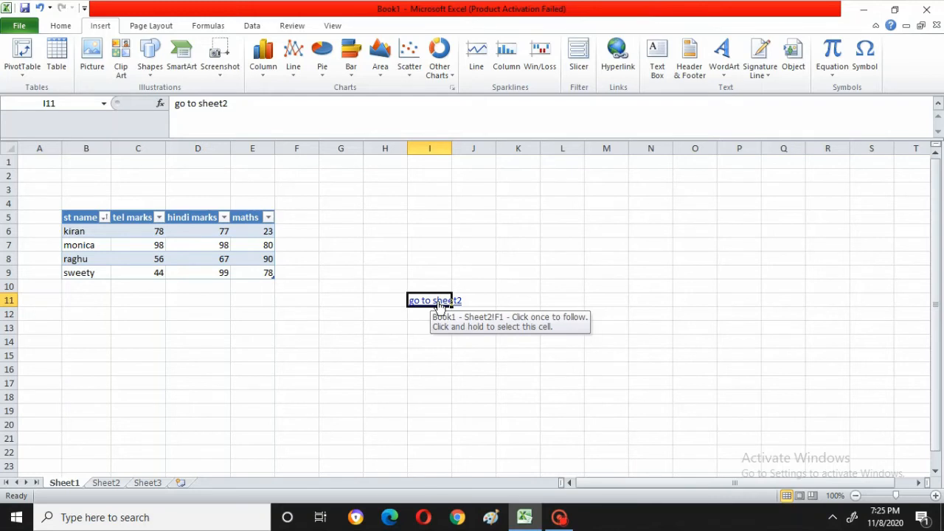
left_click(438, 303)
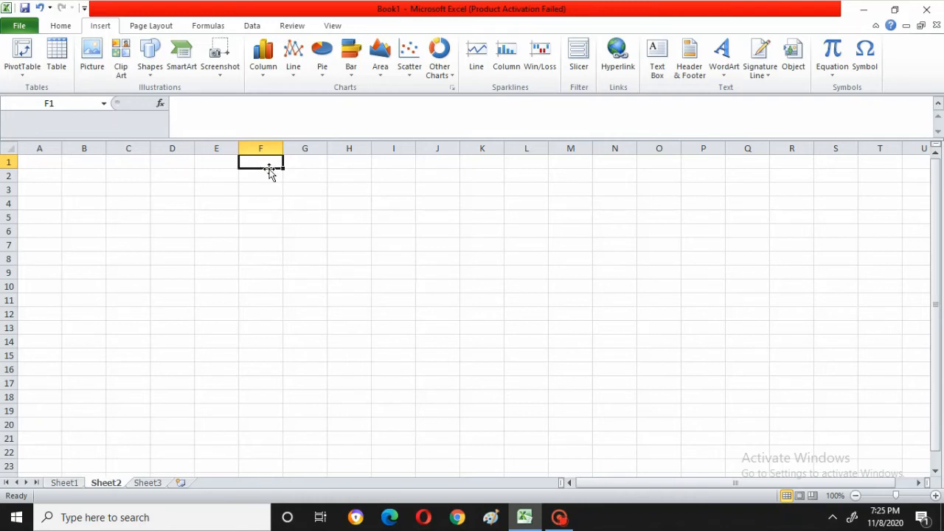
Insert a hyperlink in cell F1 of Sheet2 displaying "go to sheet1" that targets Sheet1 cell A1, and follow it
left_click(619, 53)
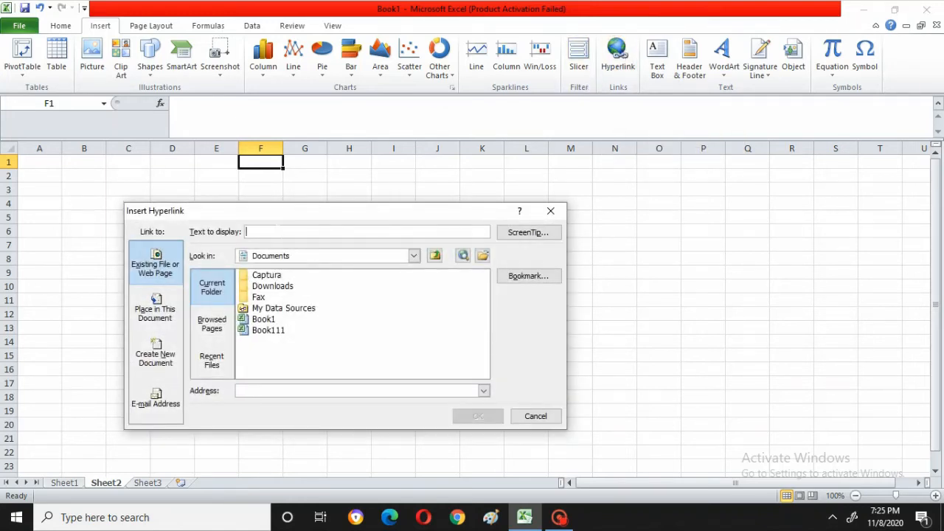
type("go to sheet1")
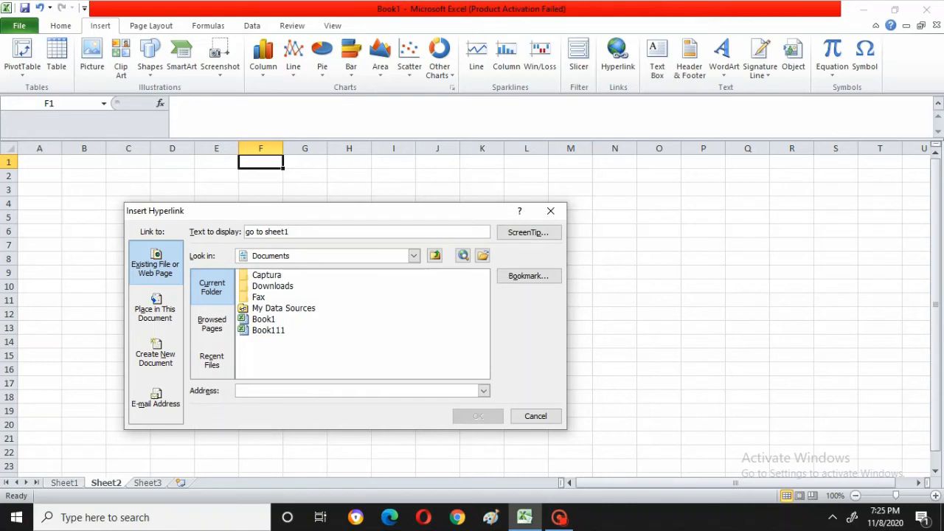
left_click(528, 277)
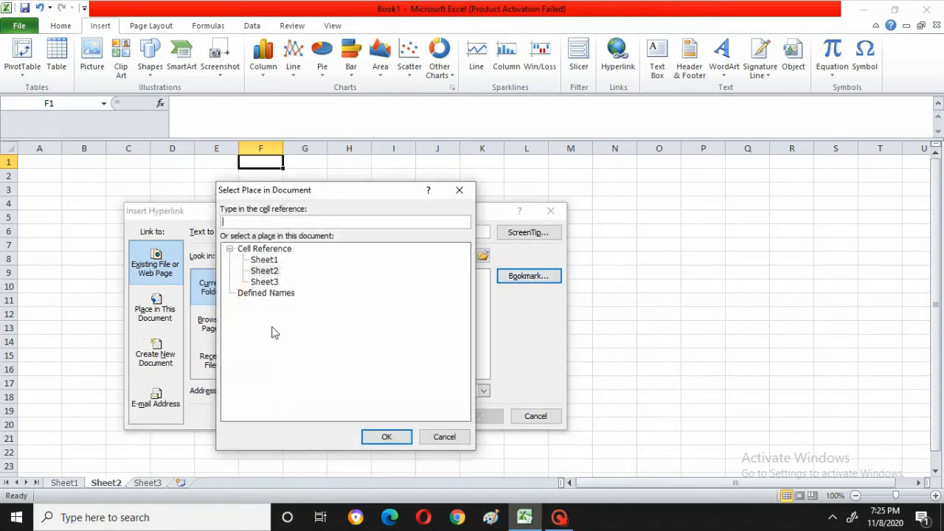
left_click(267, 262)
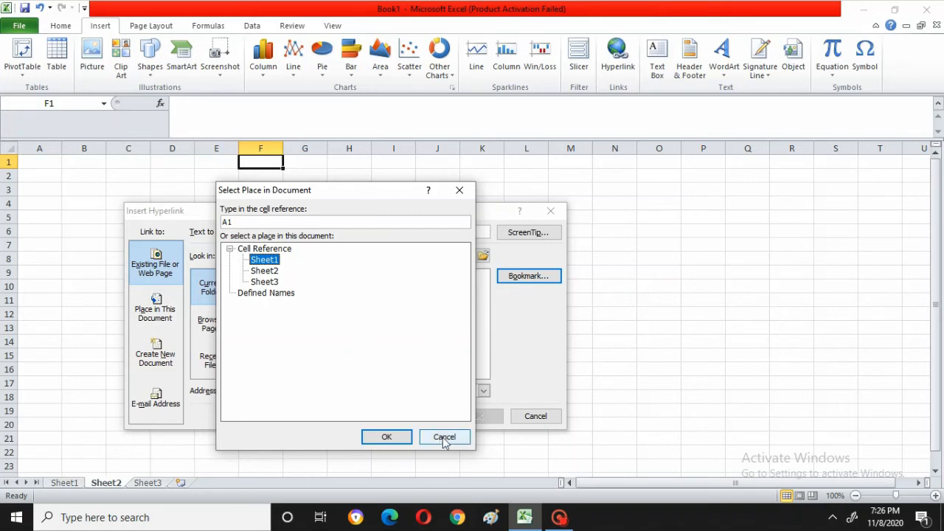
left_click(384, 439)
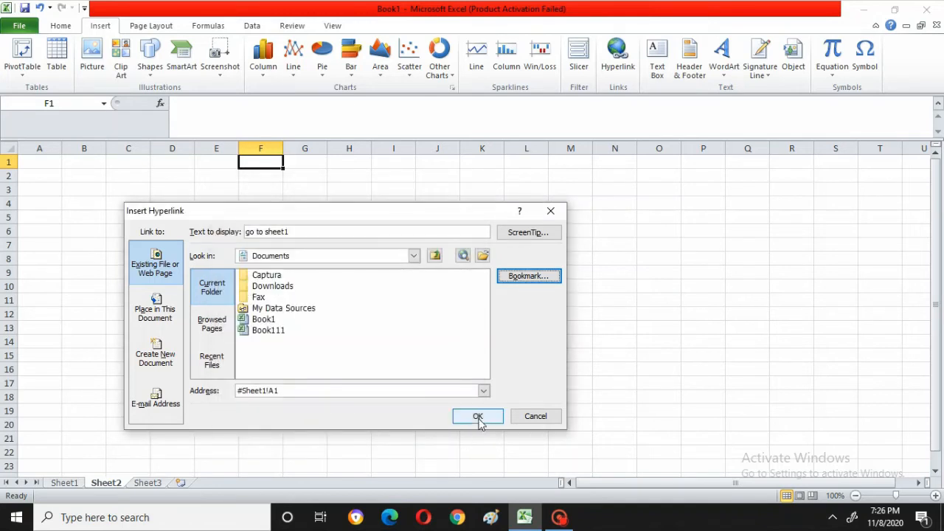
left_click(478, 418)
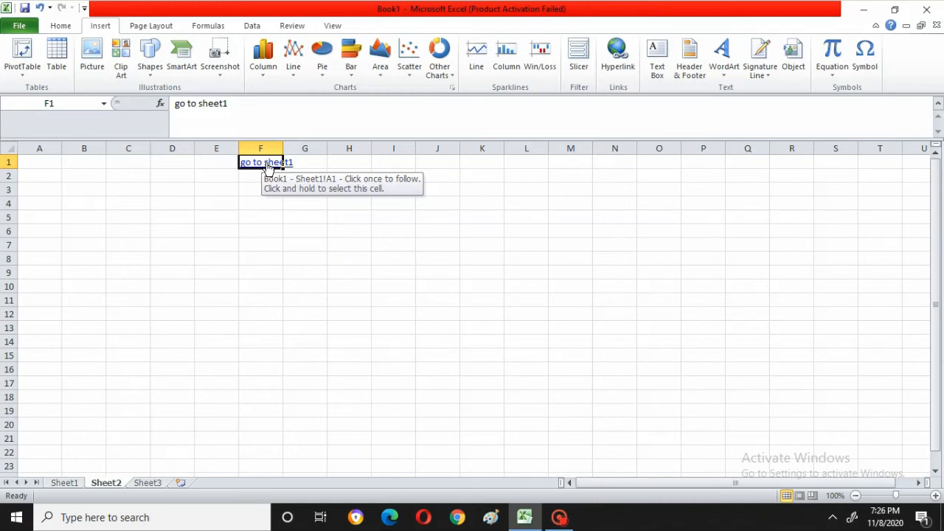
left_click(266, 165)
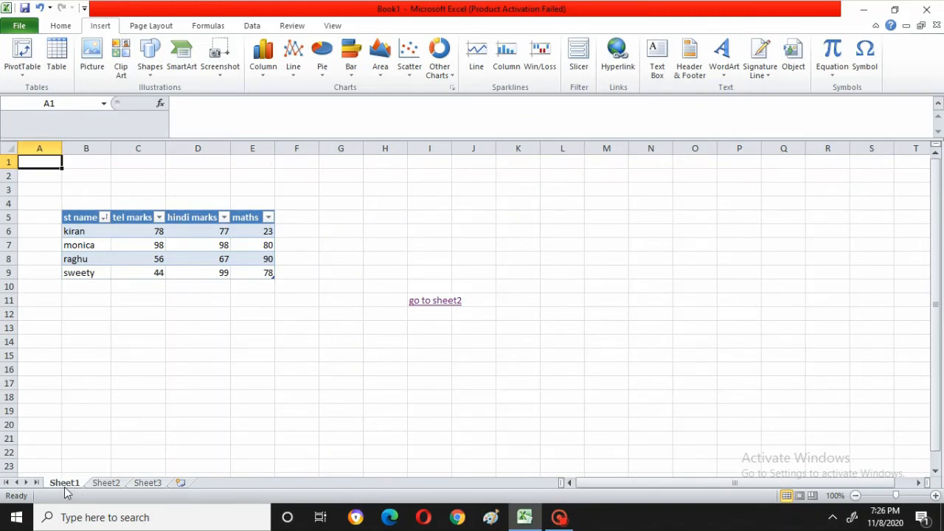
Follow the "go to sheet2" link and return to Sheet1 through the "go to sheet1" link
left_click(443, 302)
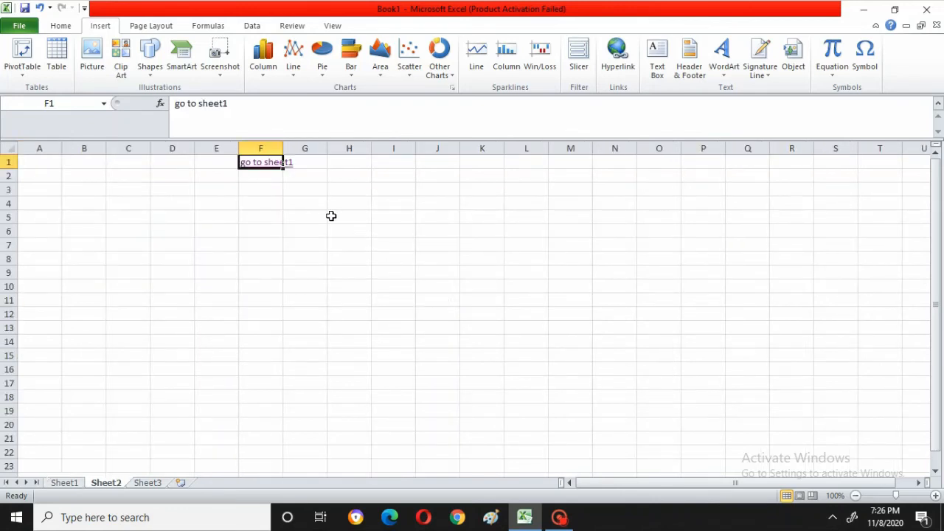
left_click(270, 167)
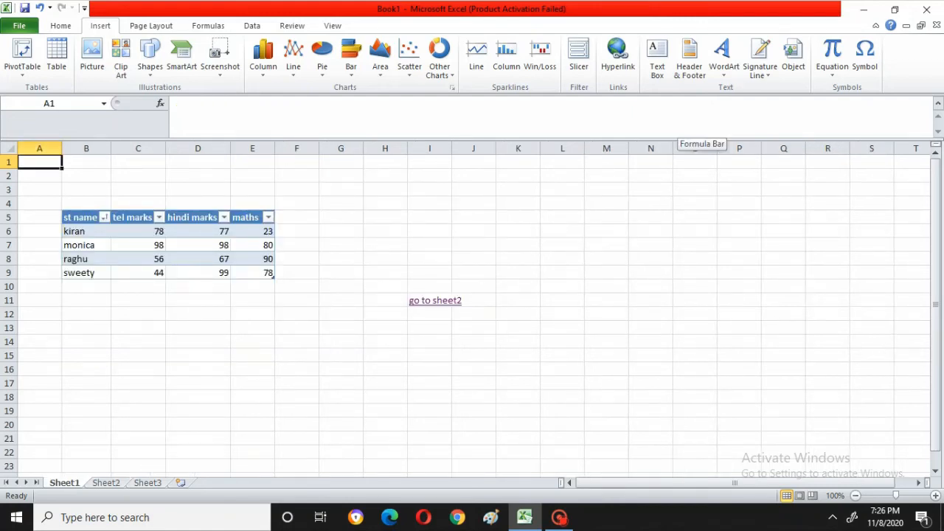
Insert a text box at about cell L8 of Sheet1 containing the text "hgjghjjkhjhhhg"
left_click(658, 68)
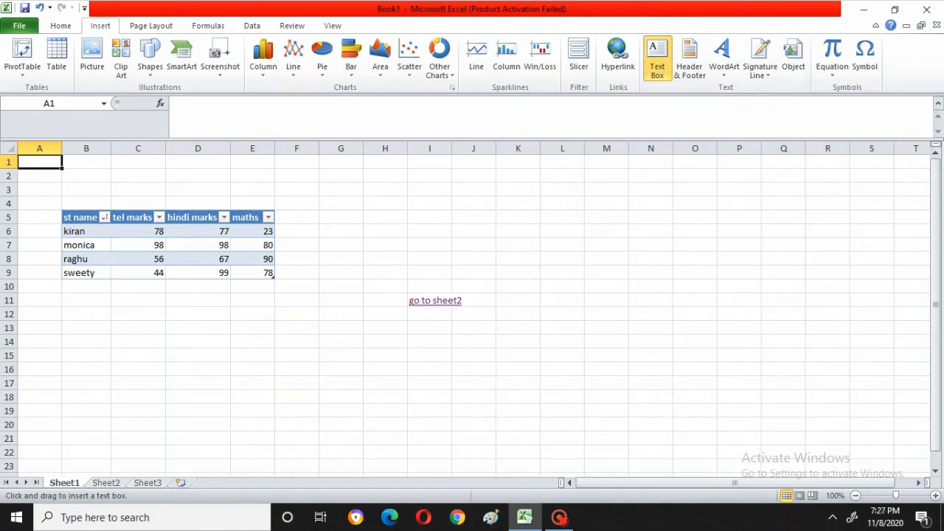
left_click(562, 259)
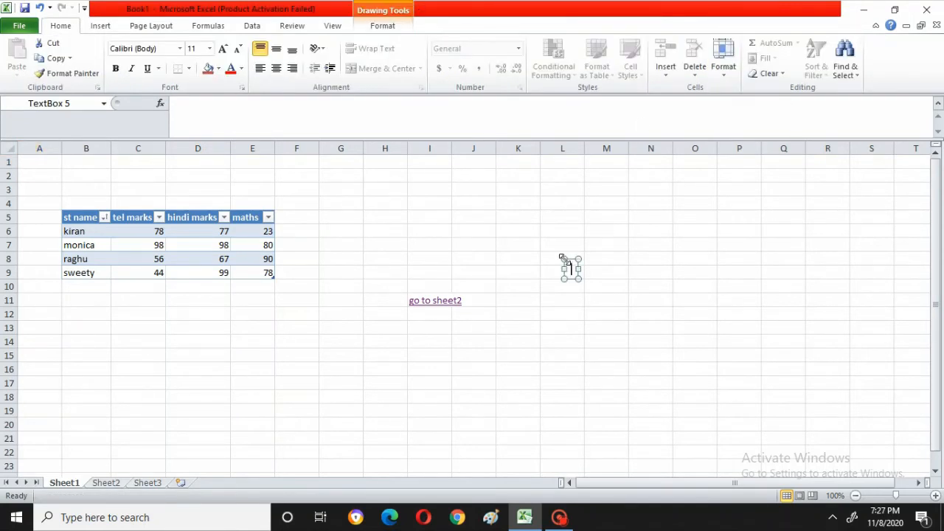
type("hgjghjjkhjhhhg")
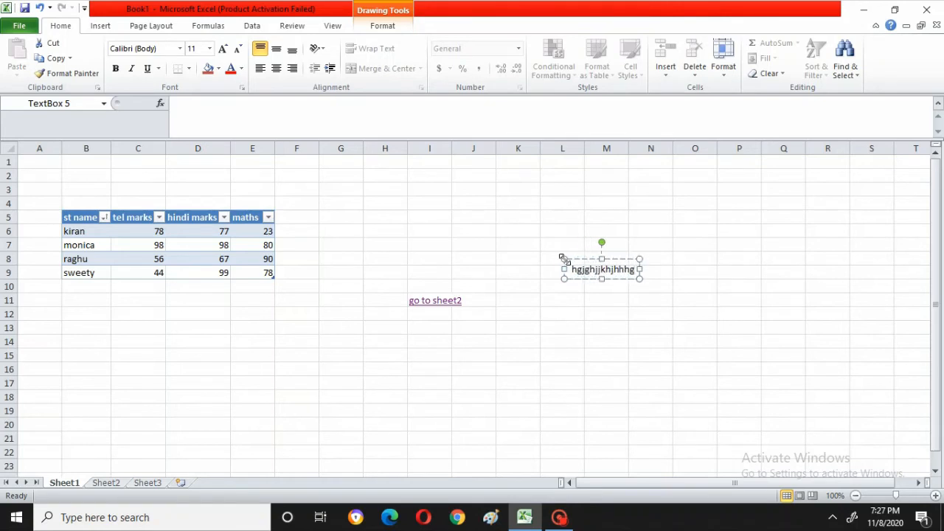
Start inserting an embedded object and examine the full list of object types that can be created
left_click(101, 25)
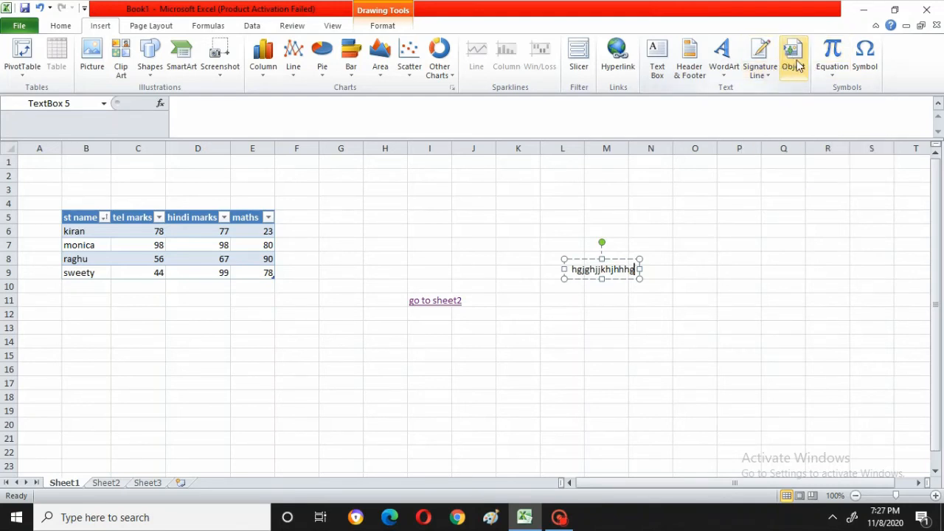
left_click(796, 62)
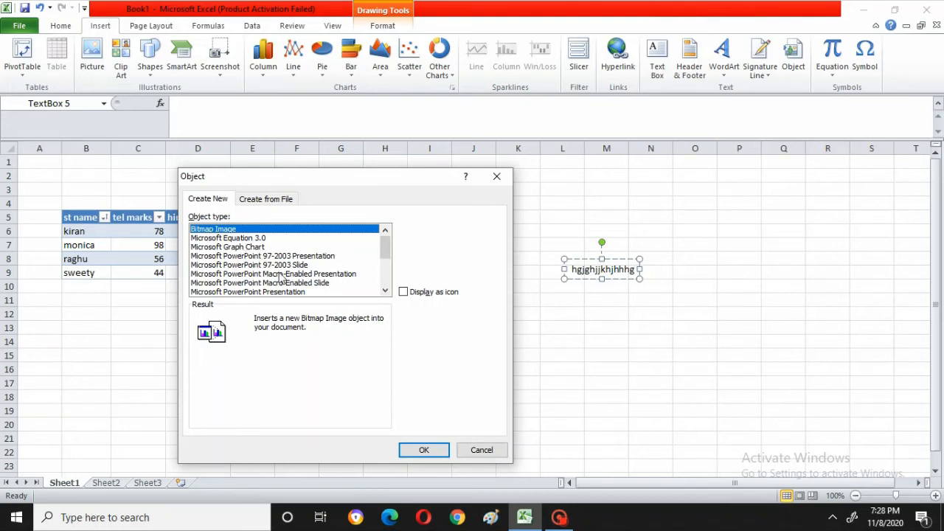
left_click(385, 292)
left_click(385, 292)
left_click(385, 292)
left_click(385, 292)
left_click(385, 292)
left_click(385, 292)
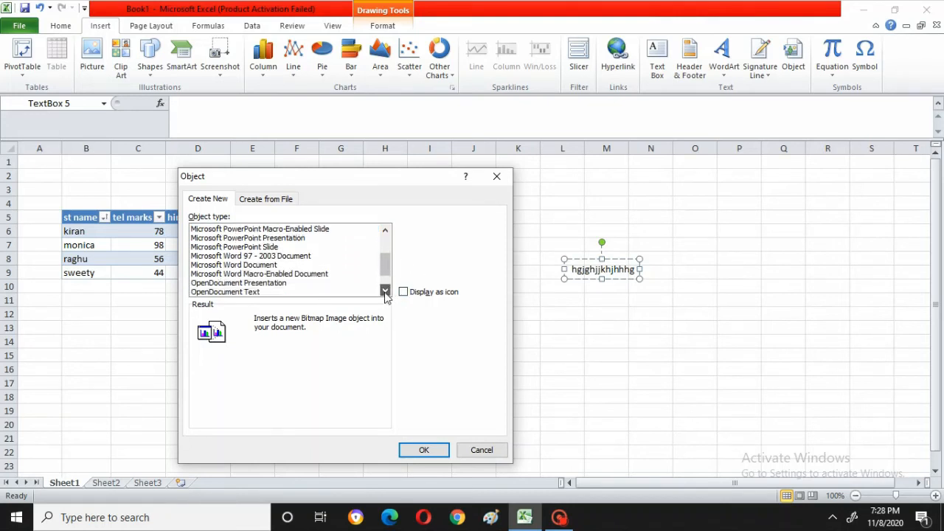
left_click(385, 292)
left_click(385, 292)
left_click(385, 292)
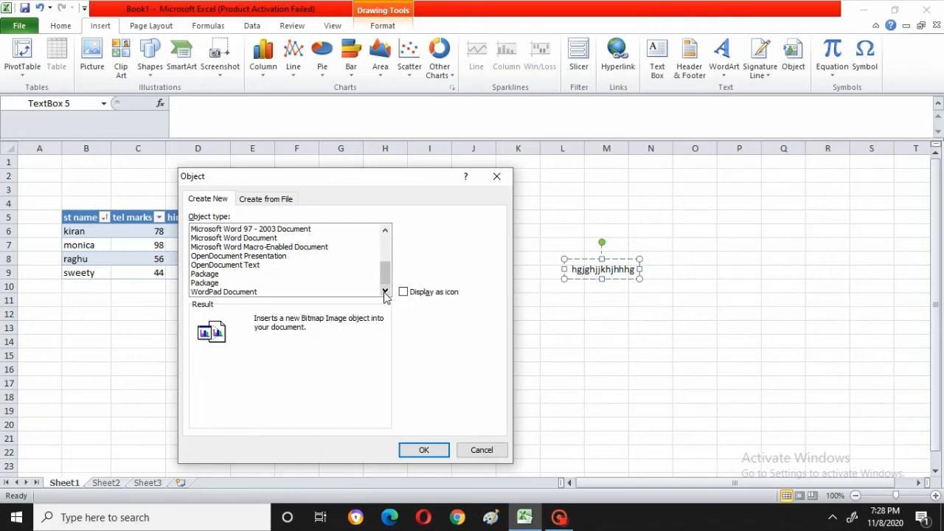
left_click(385, 233)
left_click(384, 233)
left_click(384, 233)
left_click(384, 233)
left_click(384, 234)
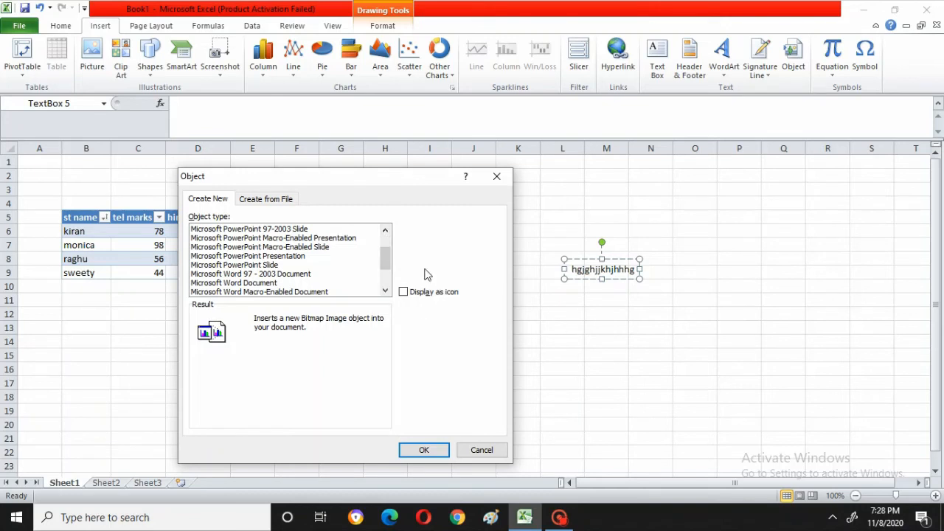
left_click(384, 232)
left_click(384, 231)
left_click(384, 231)
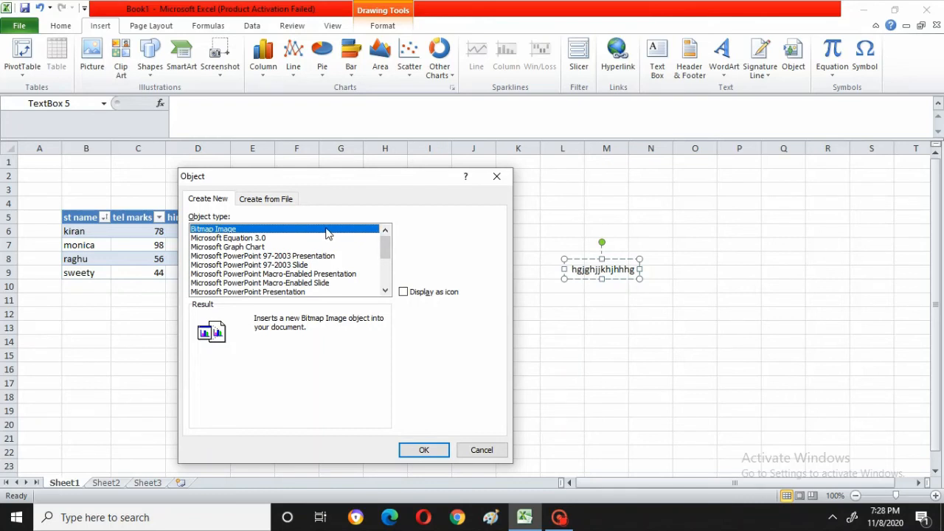
Embed a new Bitmap Image object, brush a black looping scribble on its canvas in Paint, and return to the worksheet
left_click(423, 452)
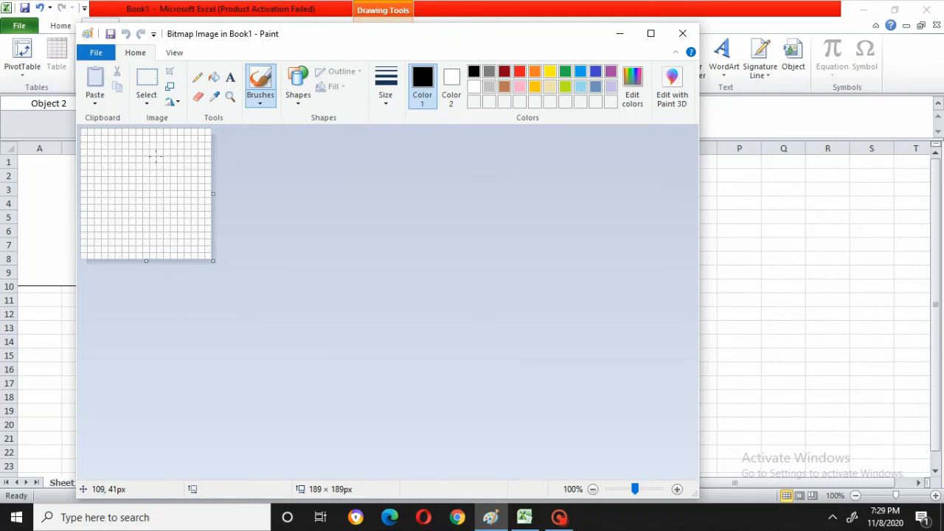
mouse_move(156, 158)
left_mouse_down()
mouse_move(147, 157)
mouse_move(127, 202)
mouse_move(175, 216)
mouse_move(178, 196)
mouse_move(103, 191)
mouse_move(186, 158)
mouse_move(163, 219)
mouse_move(141, 209)
left_mouse_up()
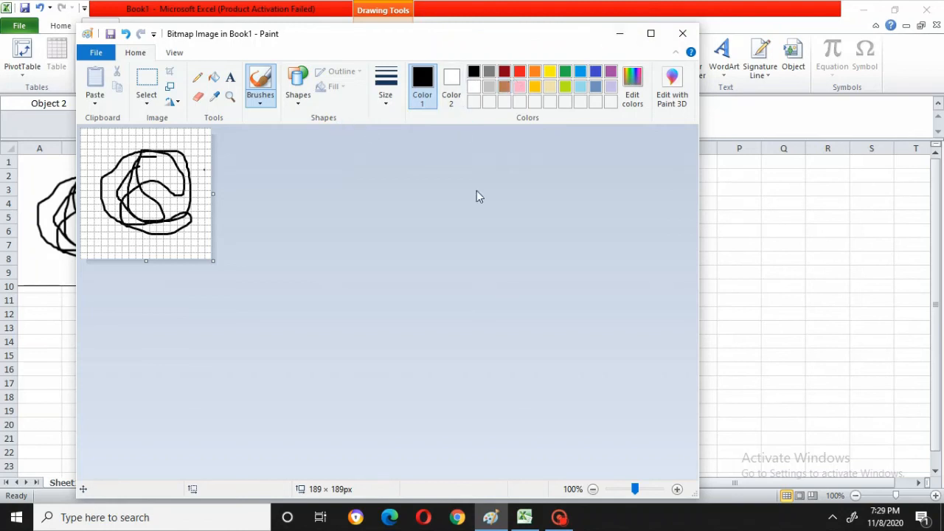
left_click(621, 34)
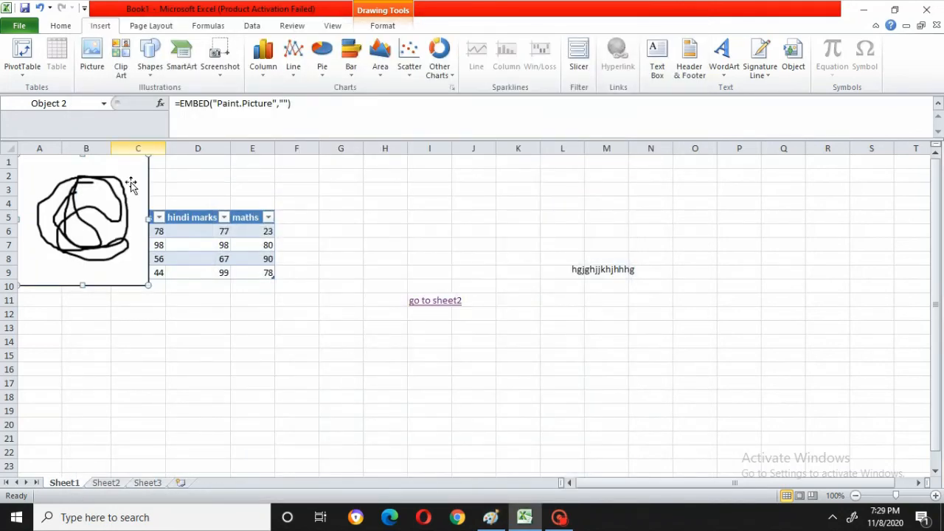
Move the embedded scribble off the marks table to about columns P to R and delete it
mouse_move(124, 212)
left_mouse_down()
mouse_move(292, 229)
mouse_move(592, 185)
mouse_move(805, 240)
mouse_move(824, 258)
left_mouse_up()
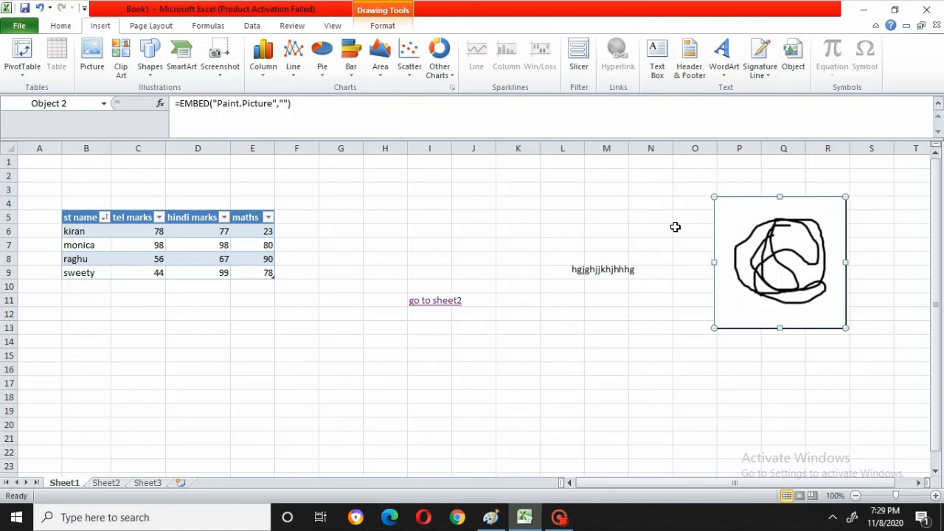
key("Delete")
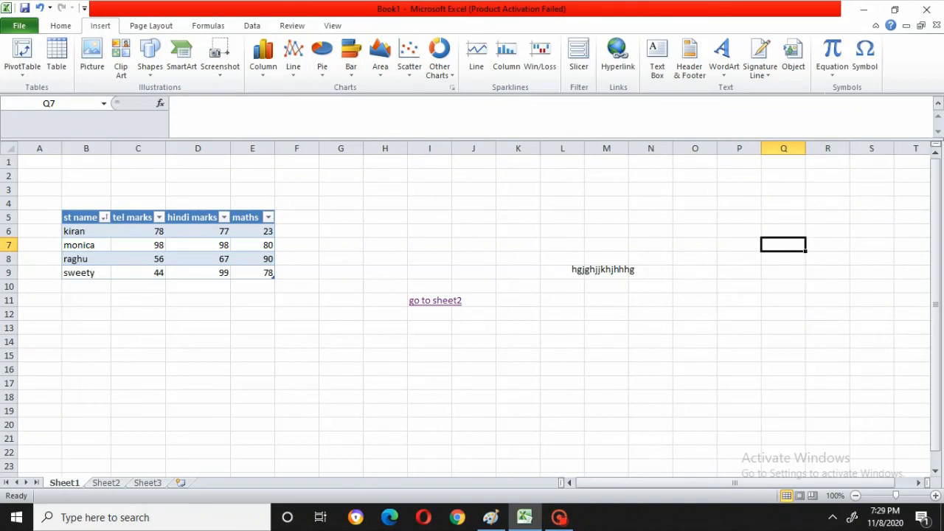
Insert the built-in Binomial Theorem equation and remove the letter a from its (x + a) term
left_click(833, 71)
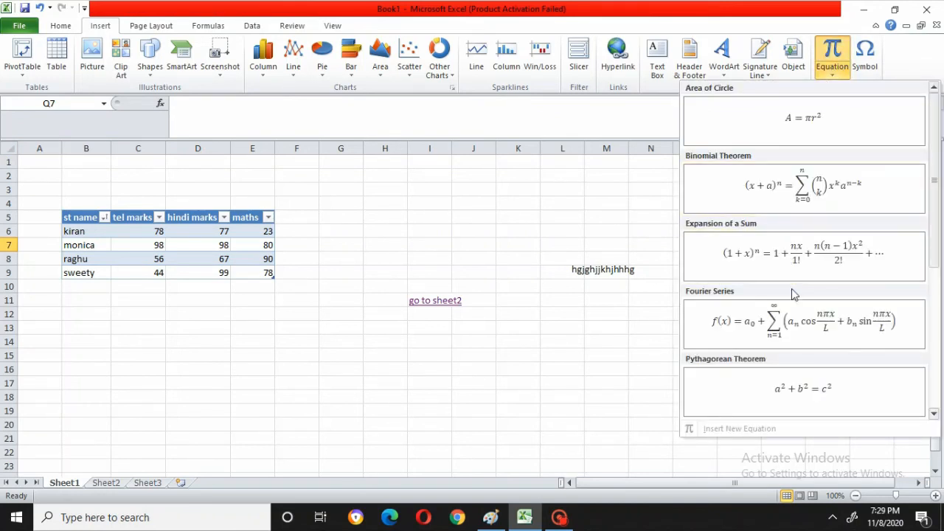
left_click(782, 190)
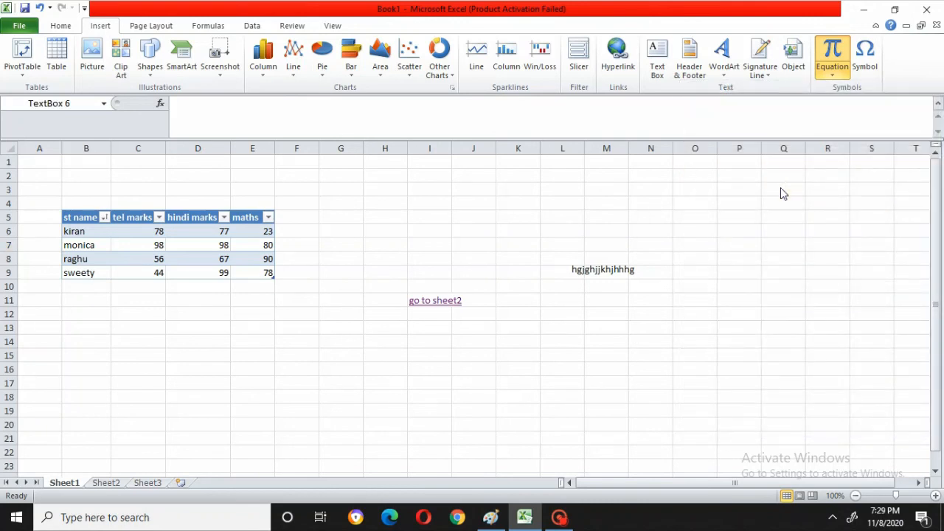
left_click(389, 231)
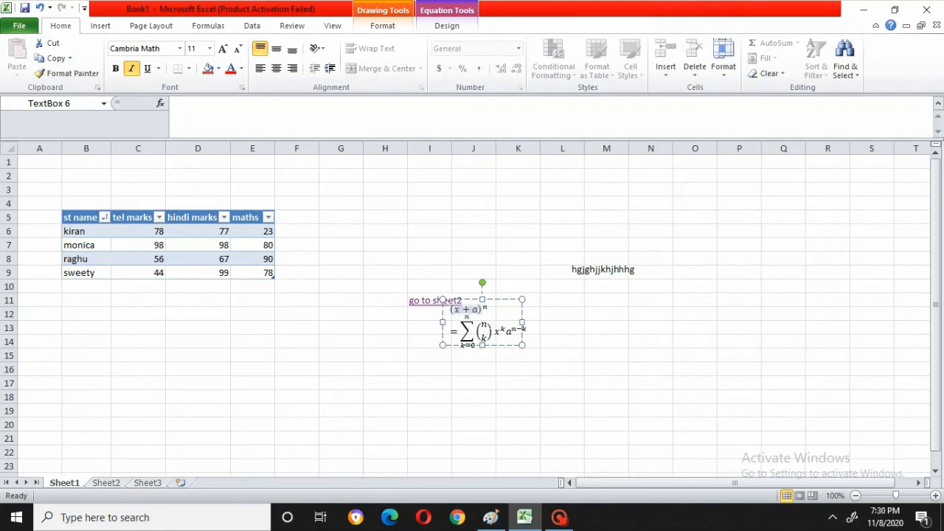
key("BackSpace")
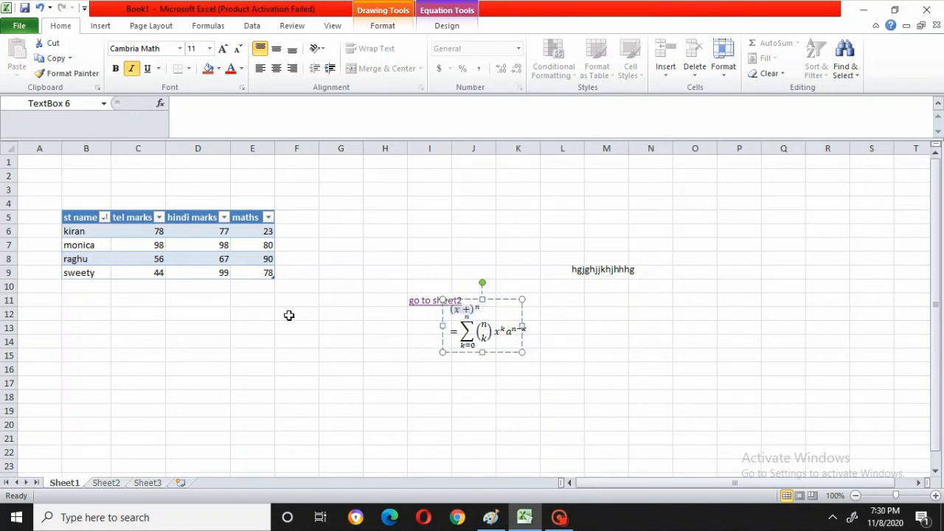
left_click(258, 329)
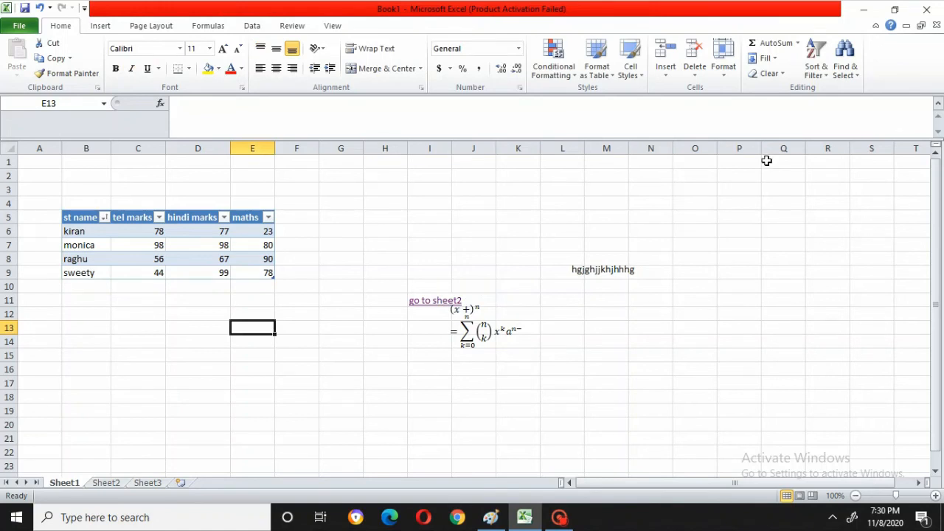
Insert a new blank equation and clear its placeholder to leave an empty text box
left_click(101, 26)
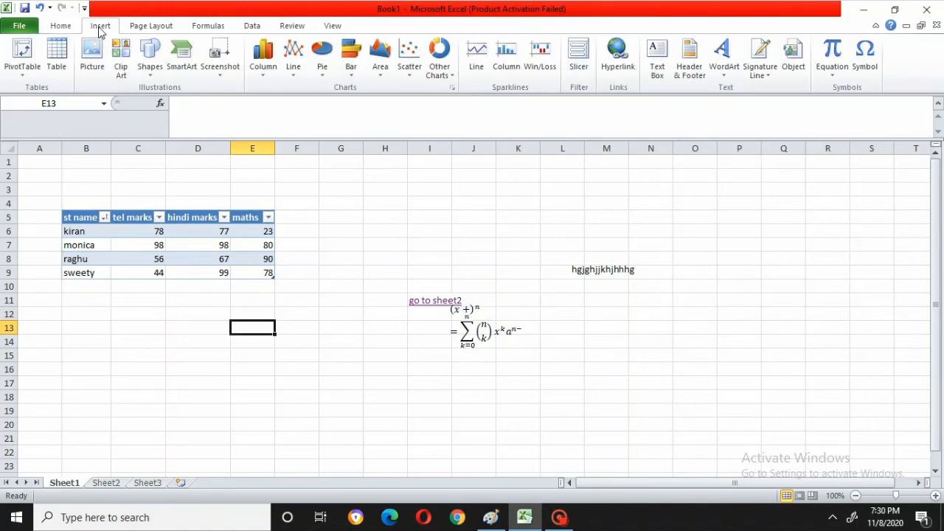
left_click(832, 59)
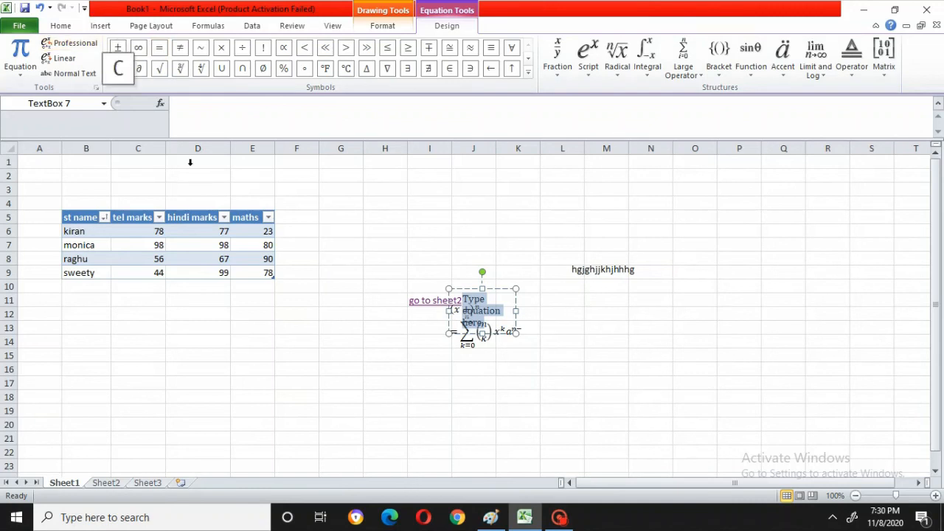
key("BackSpace")
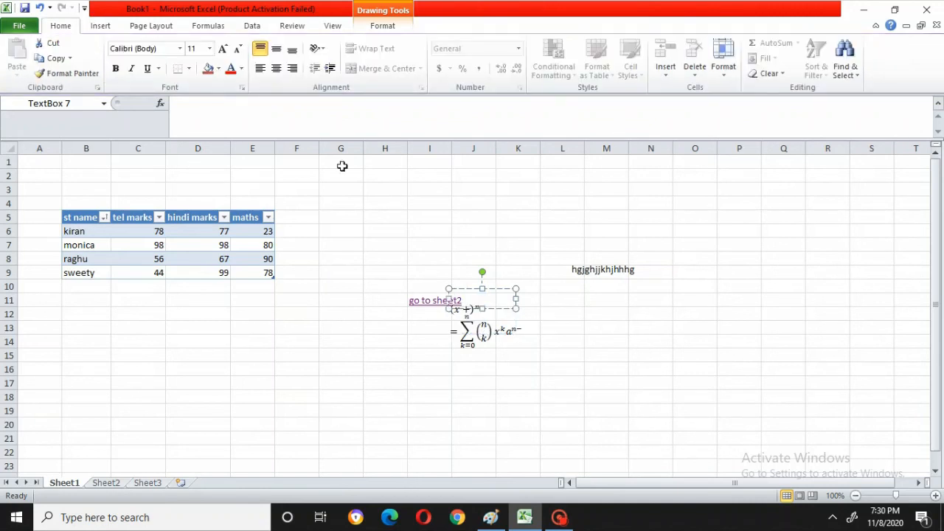
Insert the Euro Sign symbol (character code 20AC) into the empty text box
left_click(102, 26)
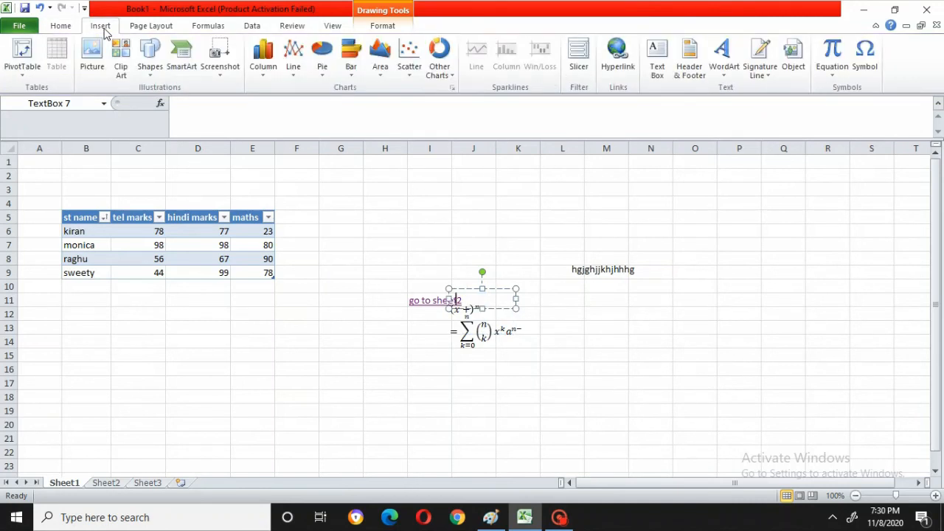
left_click(867, 59)
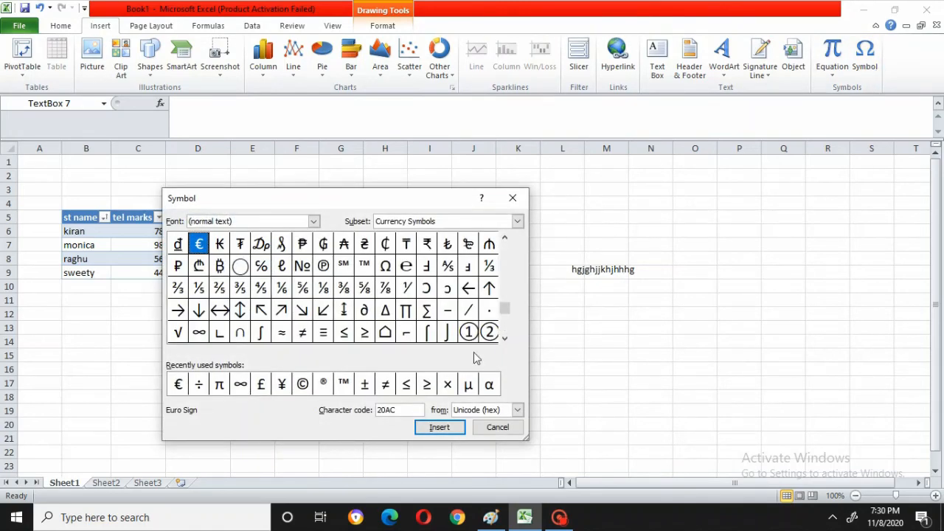
left_click(441, 427)
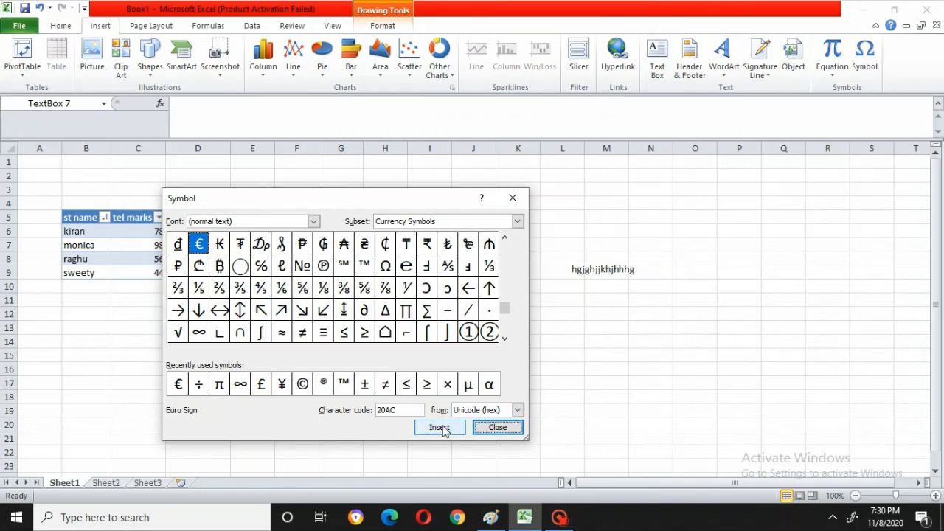
left_click(514, 426)
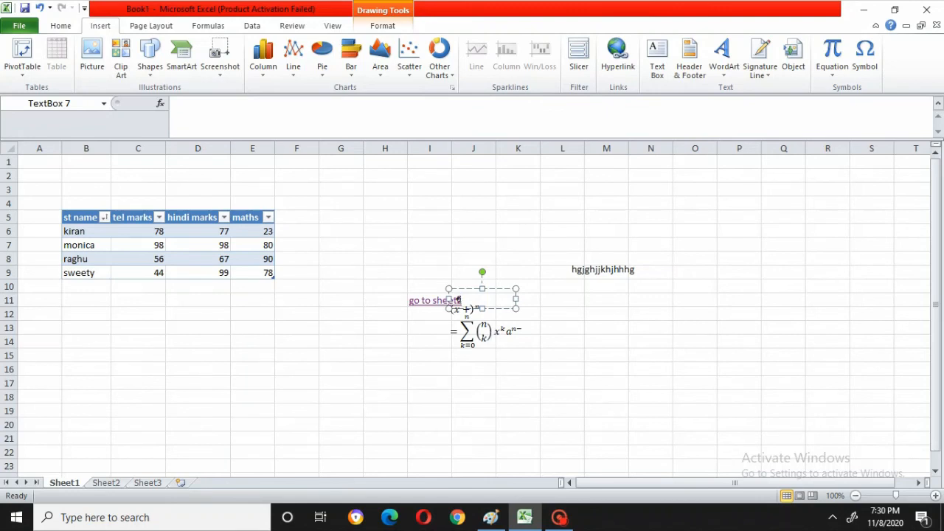